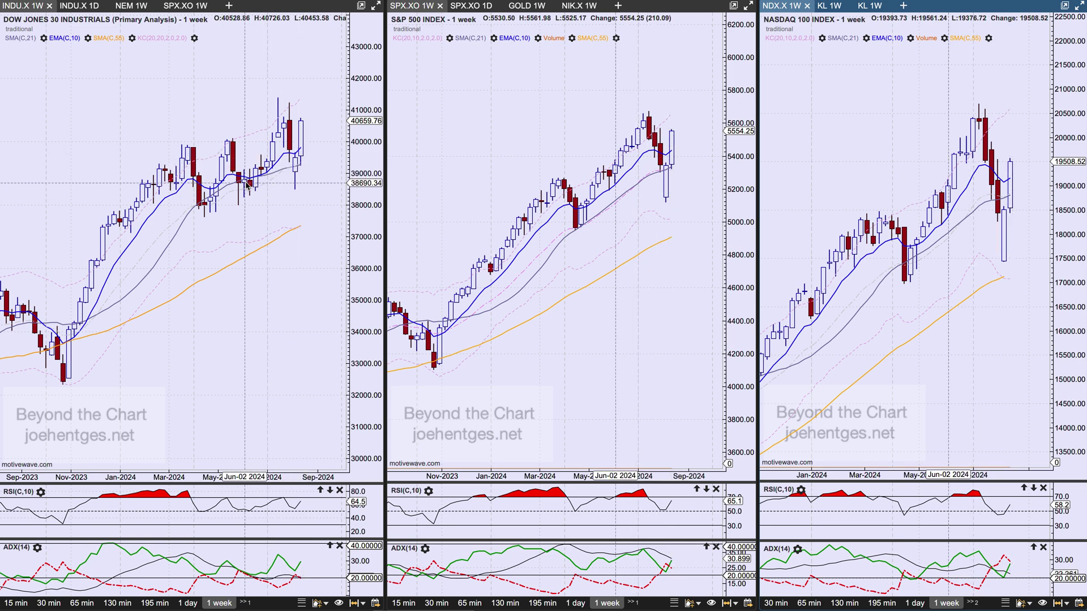
Step: Load NDX.X into the linked weekly and daily Primary Analysis charts
{"action": "mouse_move", "coordinate": [302, 157]}
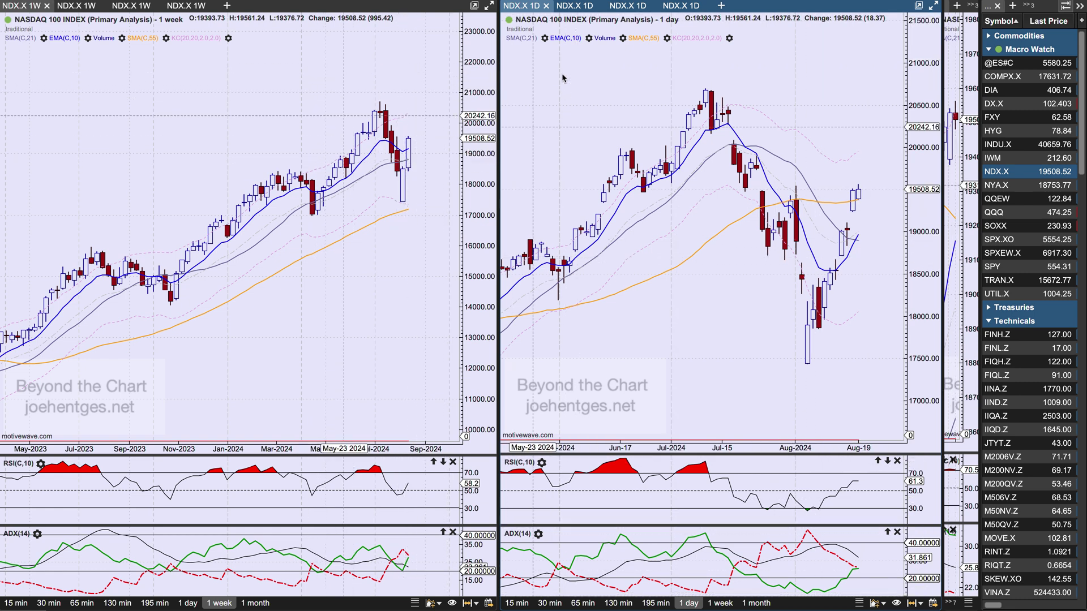
Step: Switch to the Orange Elliott Wave analysis and widen the NASDAQ 100 weekly chart with future space to inspect its count
{"action": "left_click", "coordinate": [583, 7]}
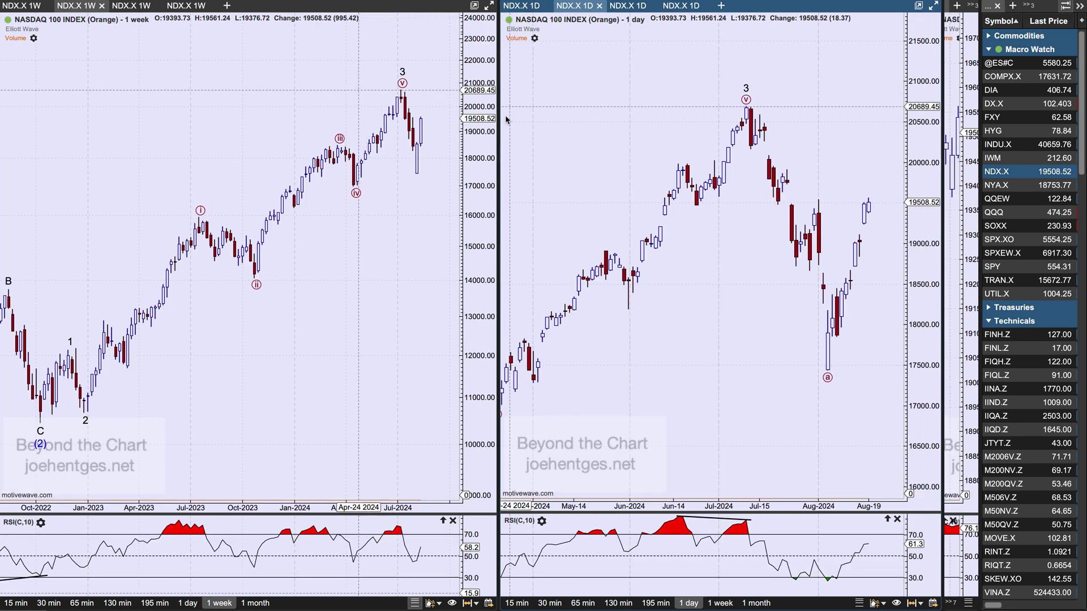
{"action": "left_click_drag", "start_coordinate": [499, 130], "coordinate": [632, 130]}
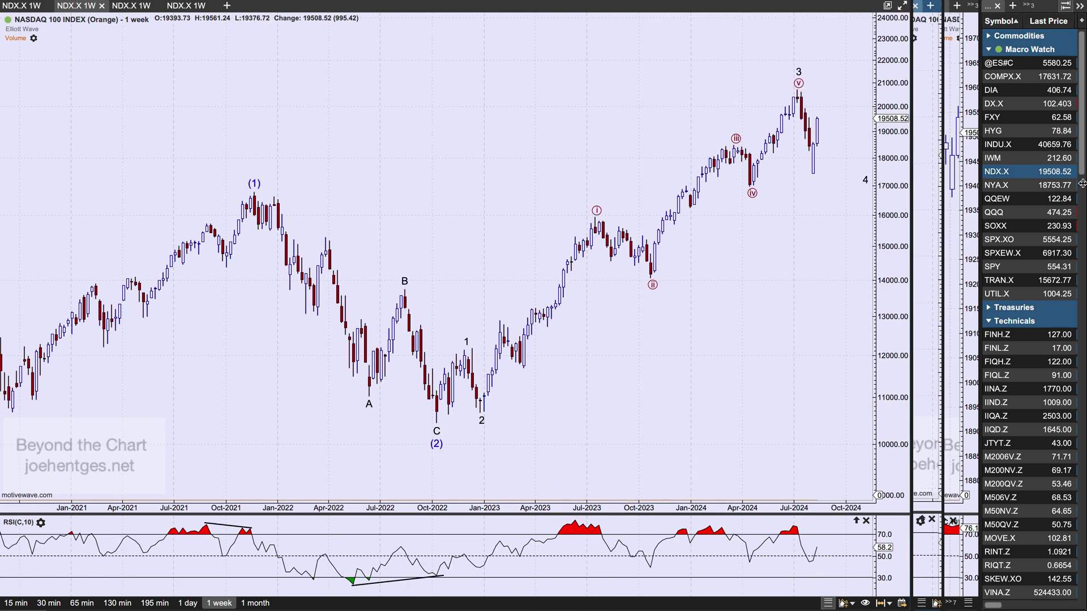
{"action": "scroll", "coordinate": [522, 262], "scroll_direction": "right", "scroll_amount": 3}
{"action": "scroll", "coordinate": [523, 262], "scroll_direction": "right", "scroll_amount": 1}
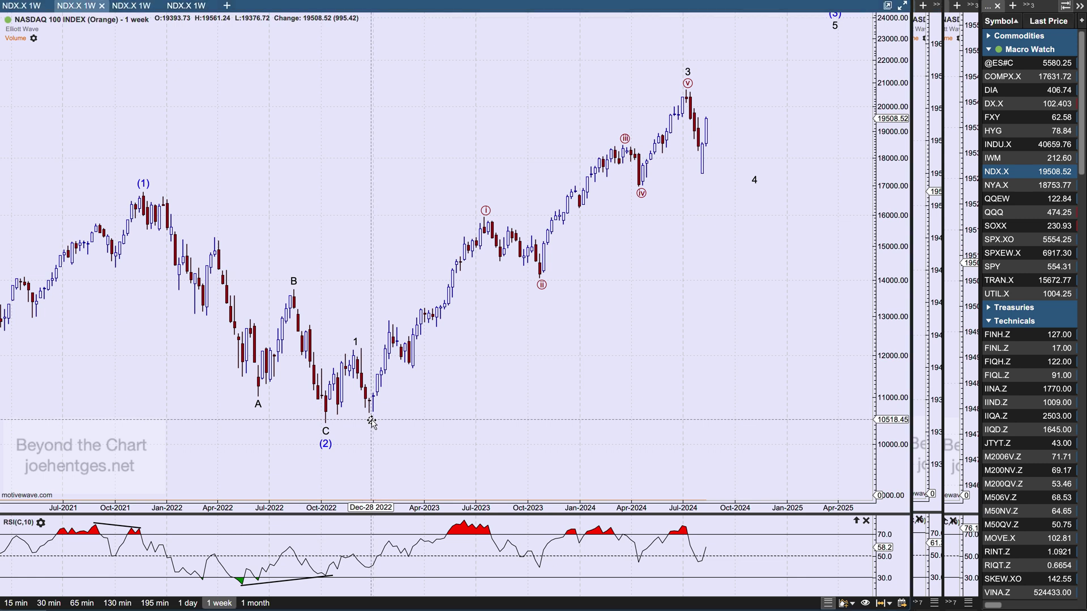
{"action": "left_click", "coordinate": [372, 421]}
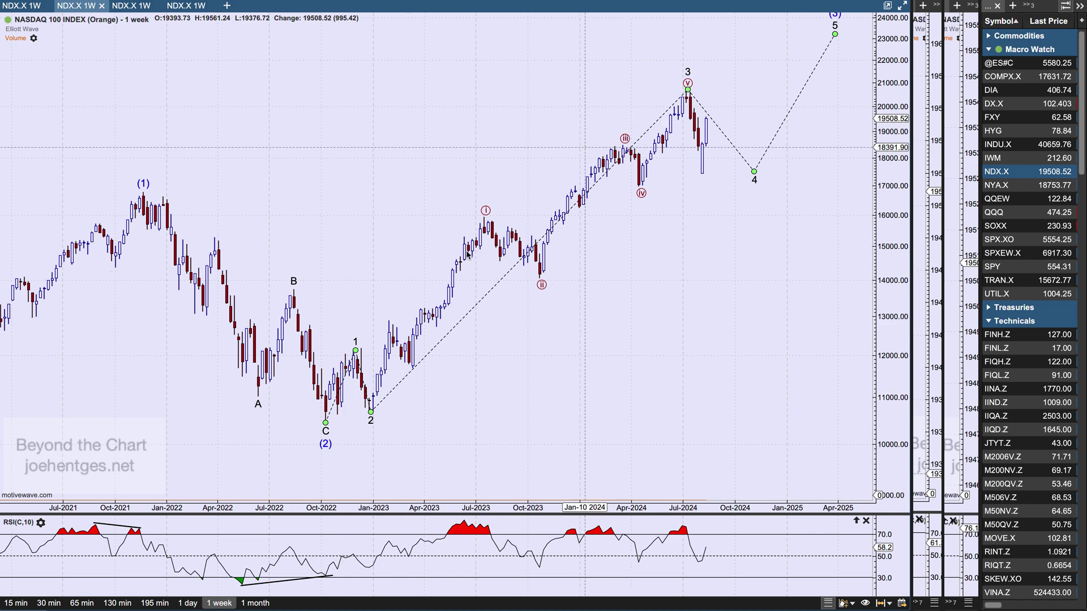
{"action": "left_click", "coordinate": [560, 248]}
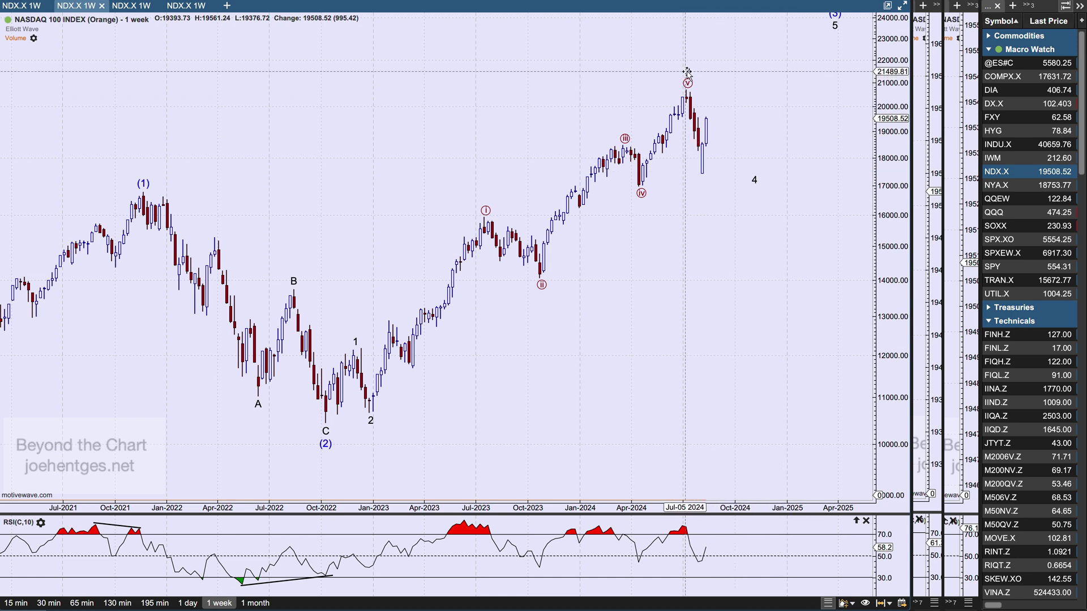
Step: Inspect the minor 1-5 and higher-degree (1)-(5) wave counts on the weekly chart
{"action": "left_click", "coordinate": [688, 73]}
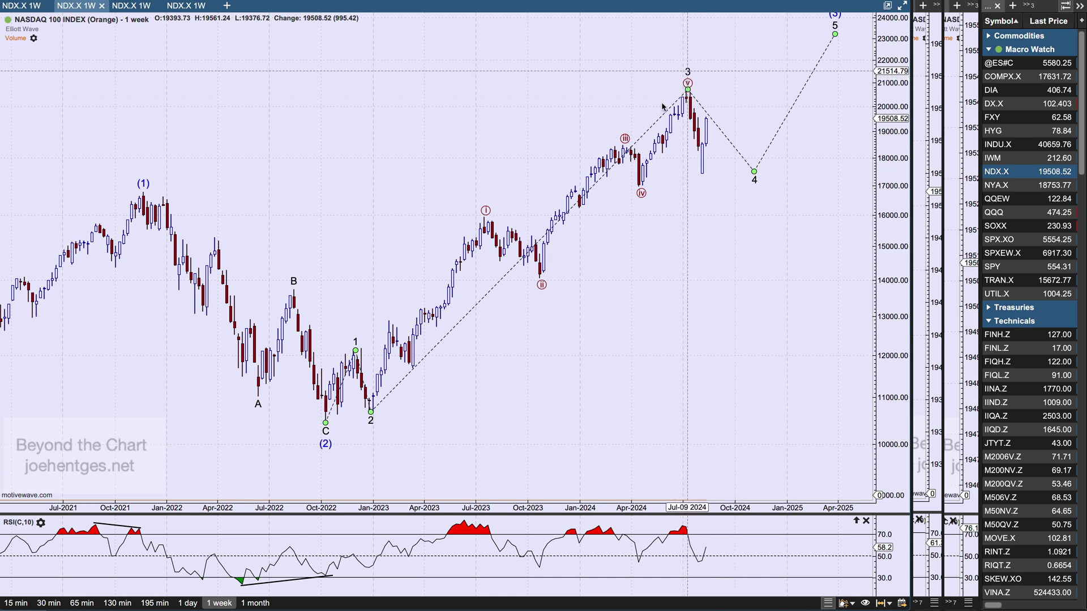
{"action": "left_click", "coordinate": [342, 450]}
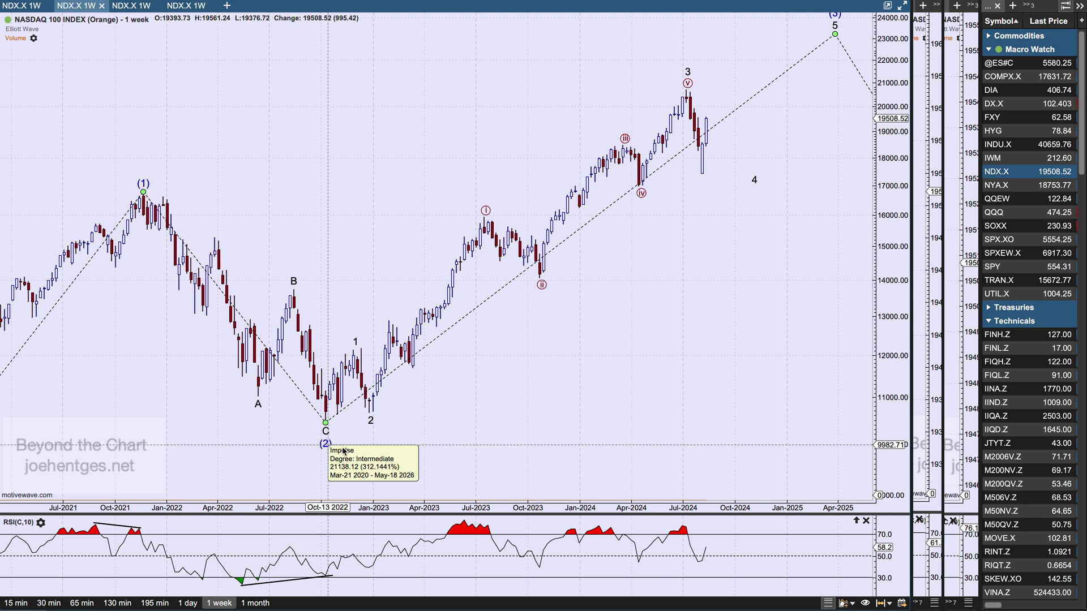
{"action": "left_click", "coordinate": [607, 352]}
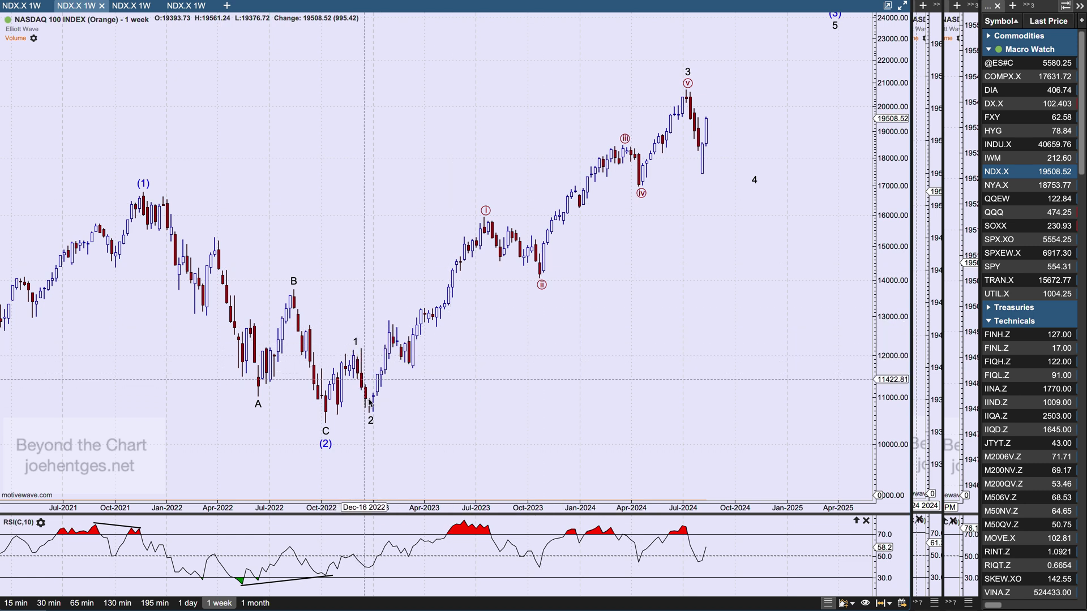
Step: Narrow the weekly pane to reveal the daily NASDAQ 100 Elliott Wave chart beside it
{"action": "mouse_move", "coordinate": [371, 421]}
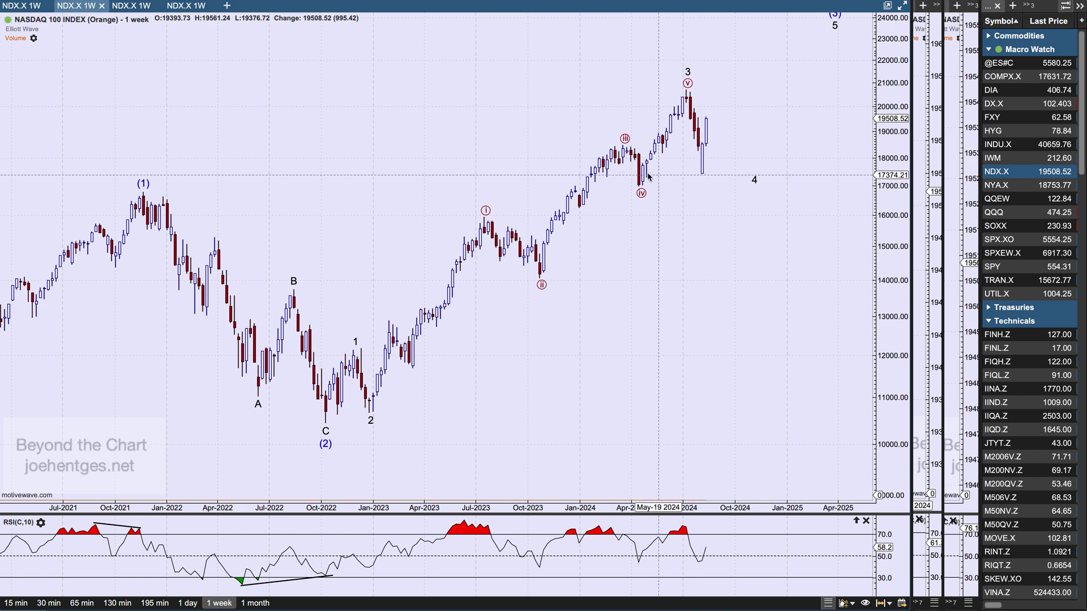
{"action": "mouse_move", "coordinate": [640, 162]}
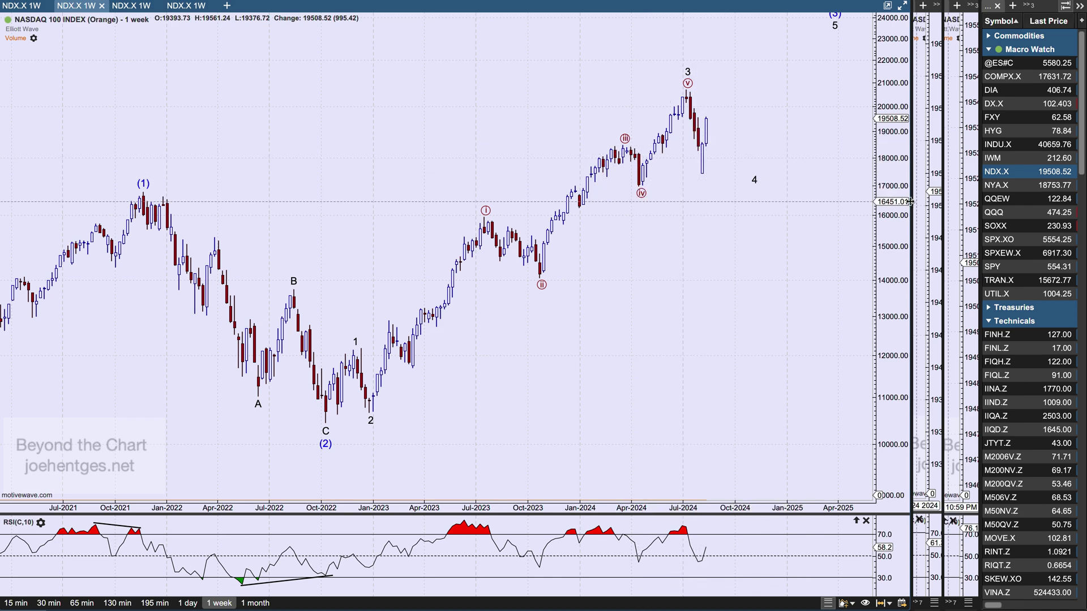
{"action": "left_click_drag", "start_coordinate": [909, 202], "coordinate": [386, 237]}
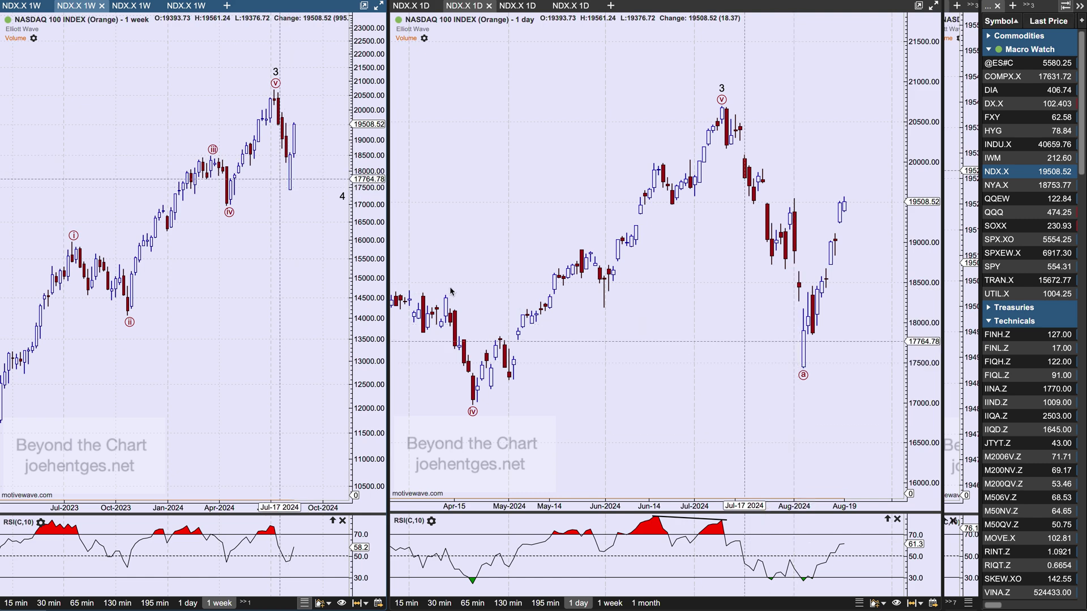
{"action": "left_click_drag", "start_coordinate": [389, 254], "coordinate": [669, 251]}
{"action": "scroll", "coordinate": [468, 280], "scroll_direction": "right", "scroll_amount": 3}
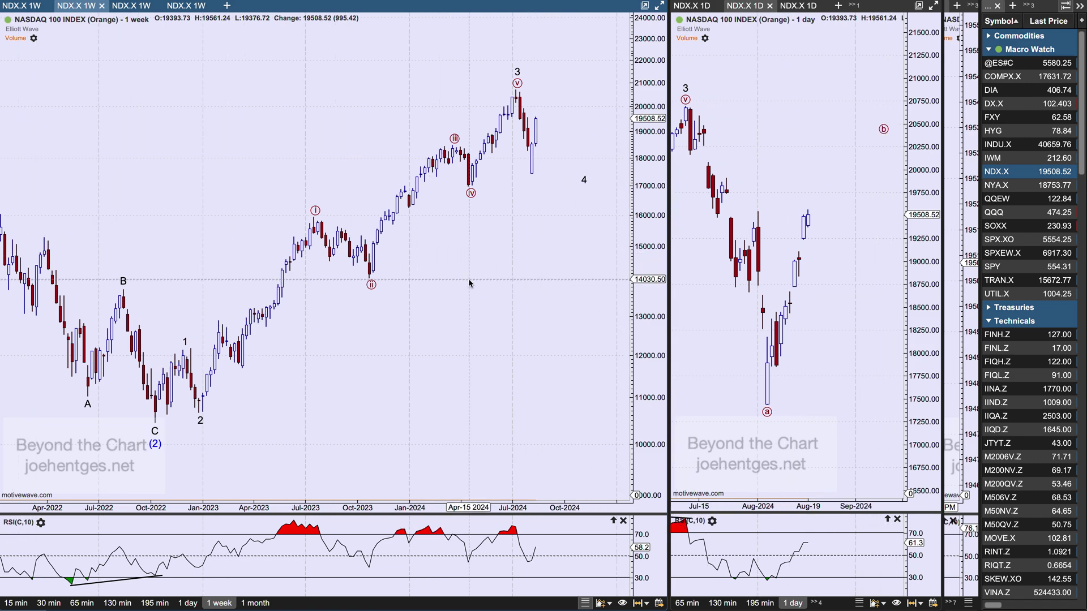
{"action": "scroll", "coordinate": [469, 283], "scroll_direction": "right", "scroll_amount": 3}
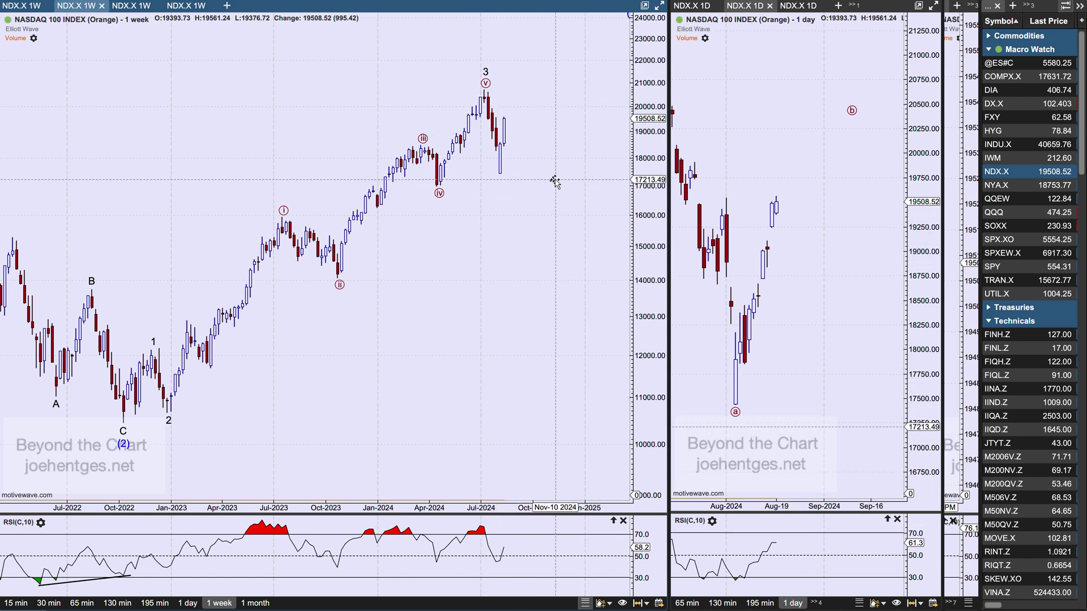
{"action": "mouse_move", "coordinate": [555, 180]}
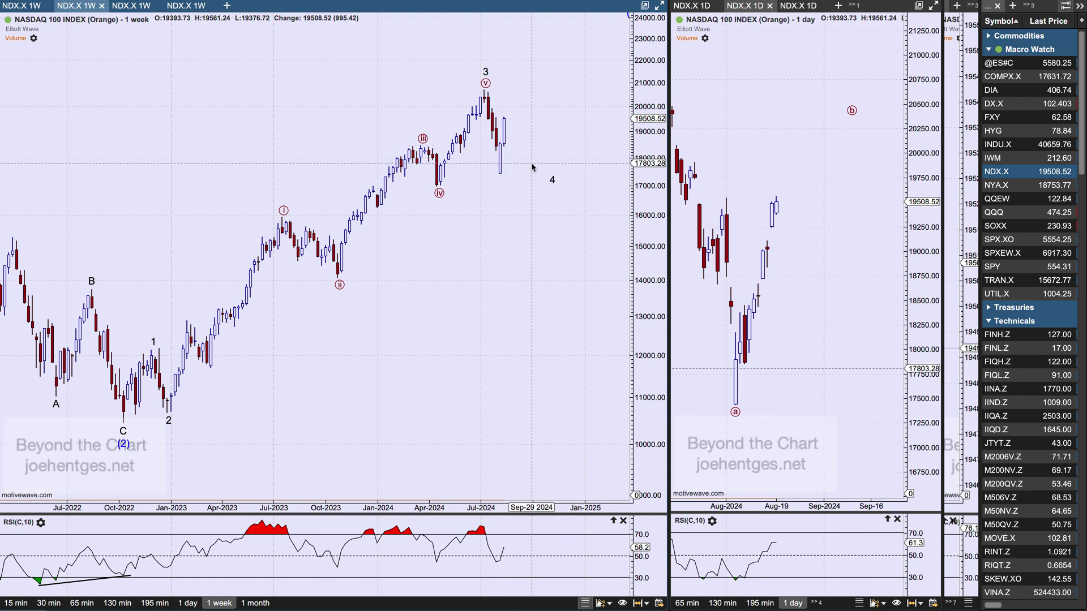
{"action": "left_click", "coordinate": [170, 423]}
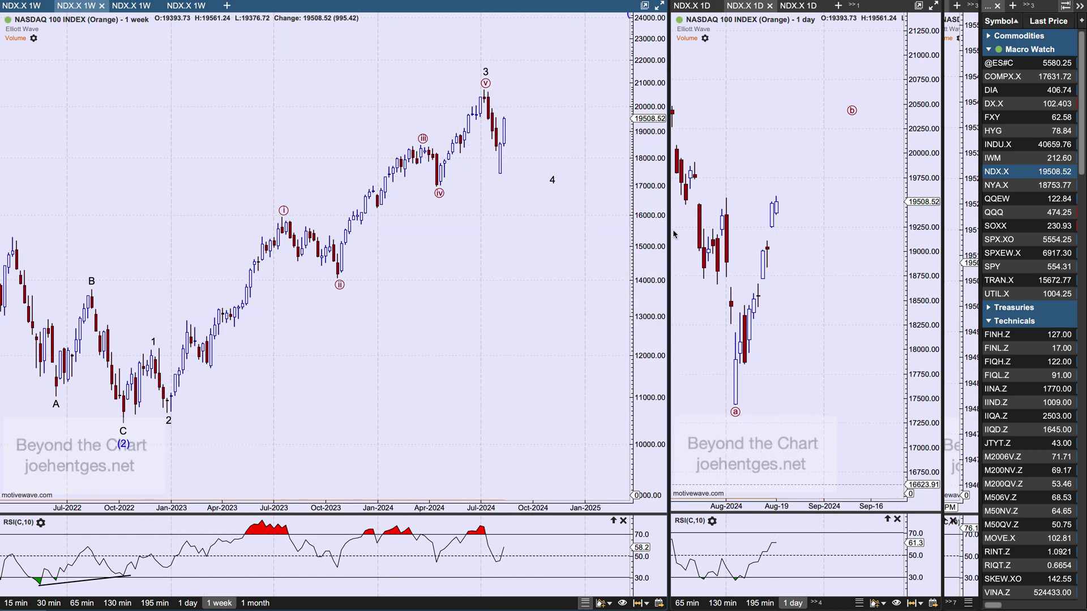
{"action": "left_click_drag", "start_coordinate": [671, 233], "coordinate": [385, 238]}
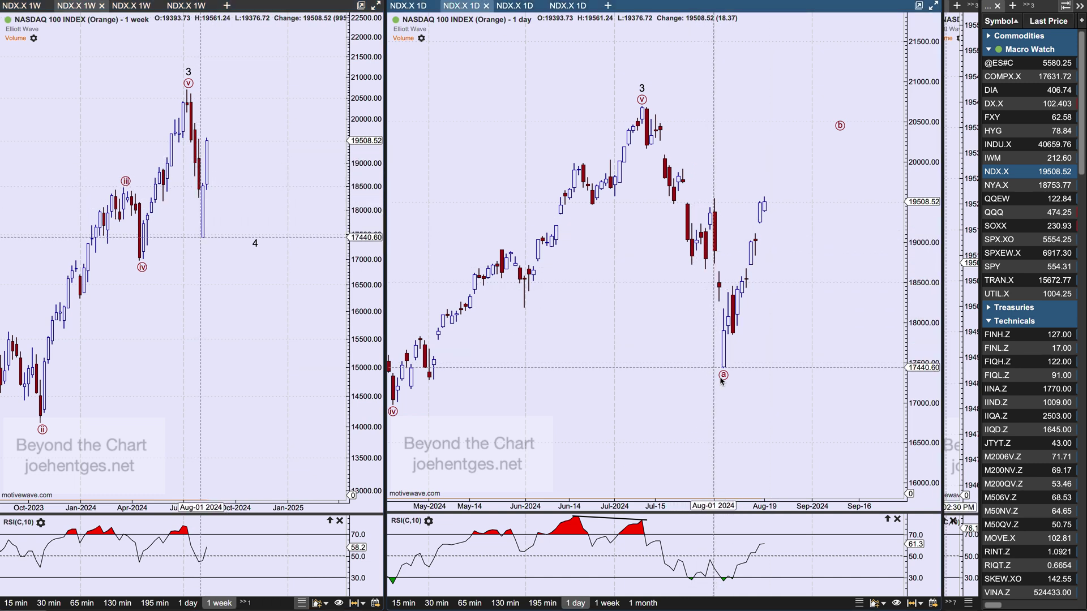
{"action": "mouse_move", "coordinate": [724, 379]}
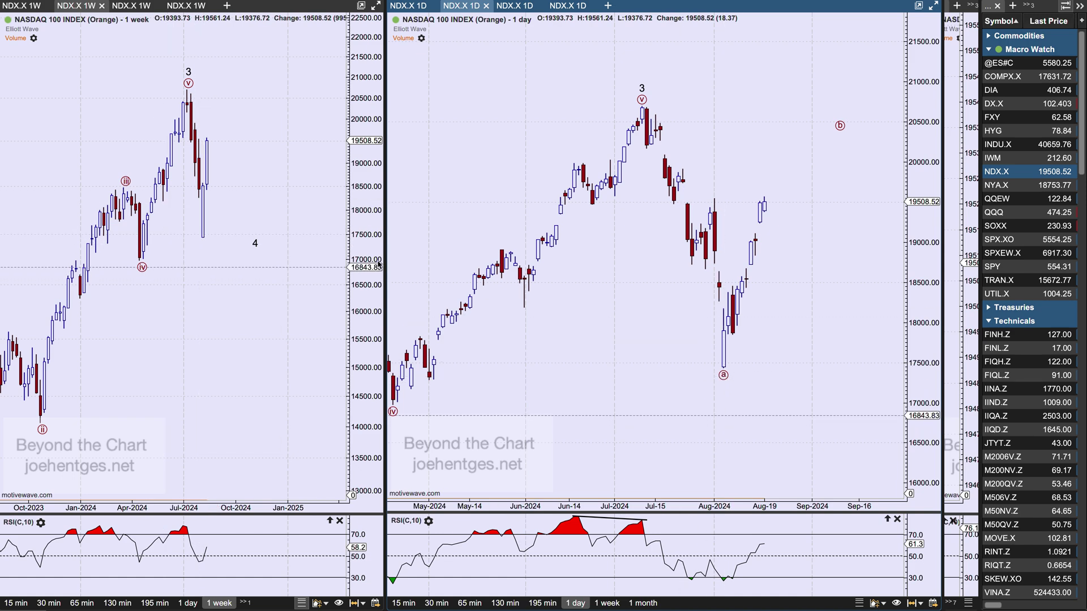
{"action": "left_click_drag", "start_coordinate": [385, 256], "coordinate": [523, 258]}
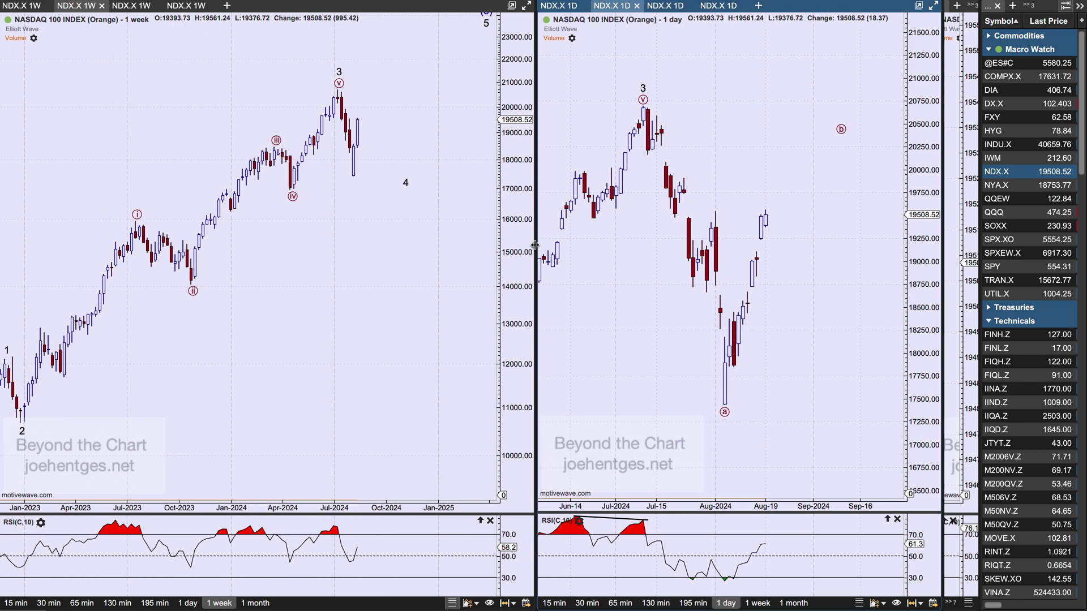
{"action": "scroll", "coordinate": [454, 276], "scroll_direction": "down", "scroll_amount": 2}
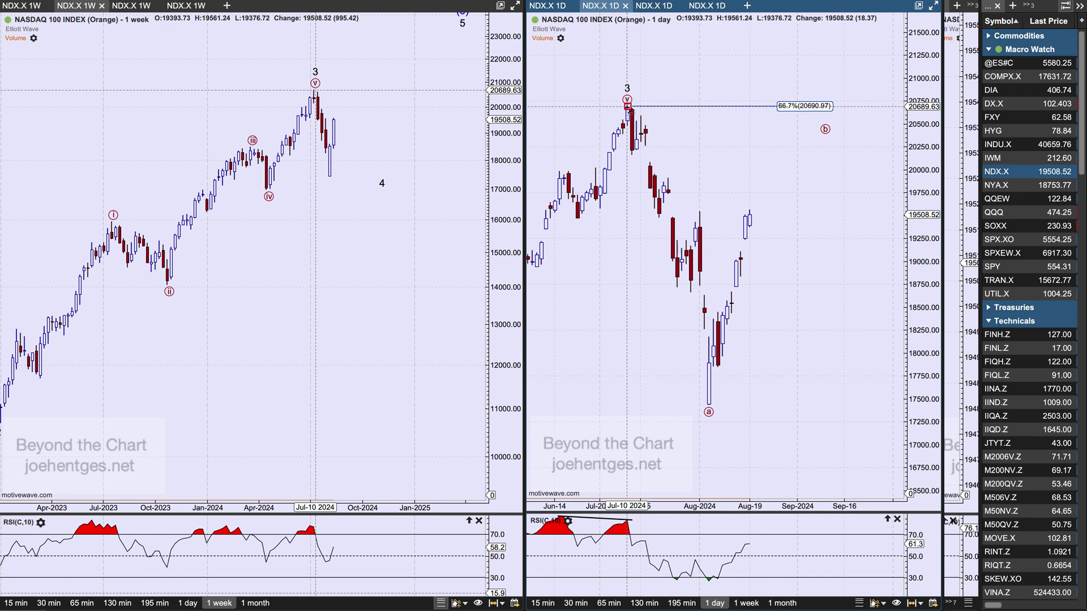
{"action": "left_click_drag", "start_coordinate": [629, 108], "coordinate": [711, 411]}
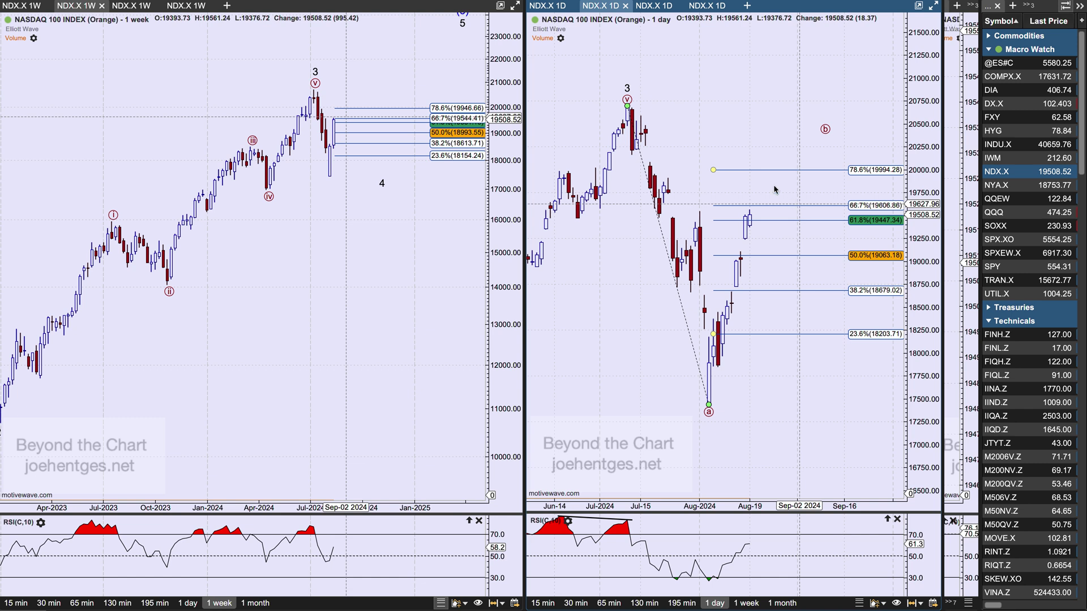
{"action": "left_click", "coordinate": [815, 170]}
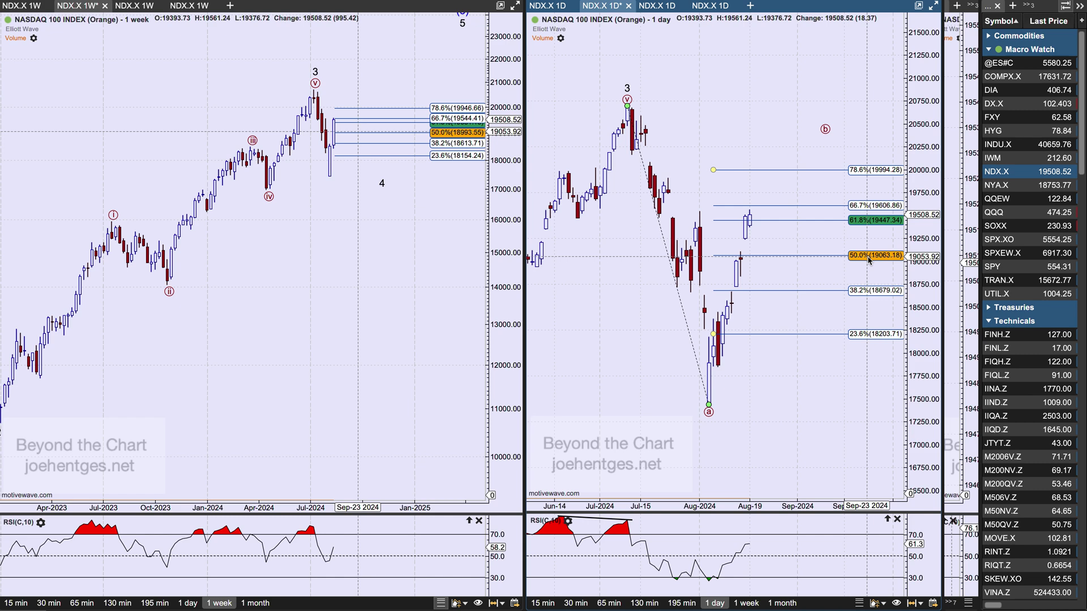
{"action": "key", "text": "Delete"}
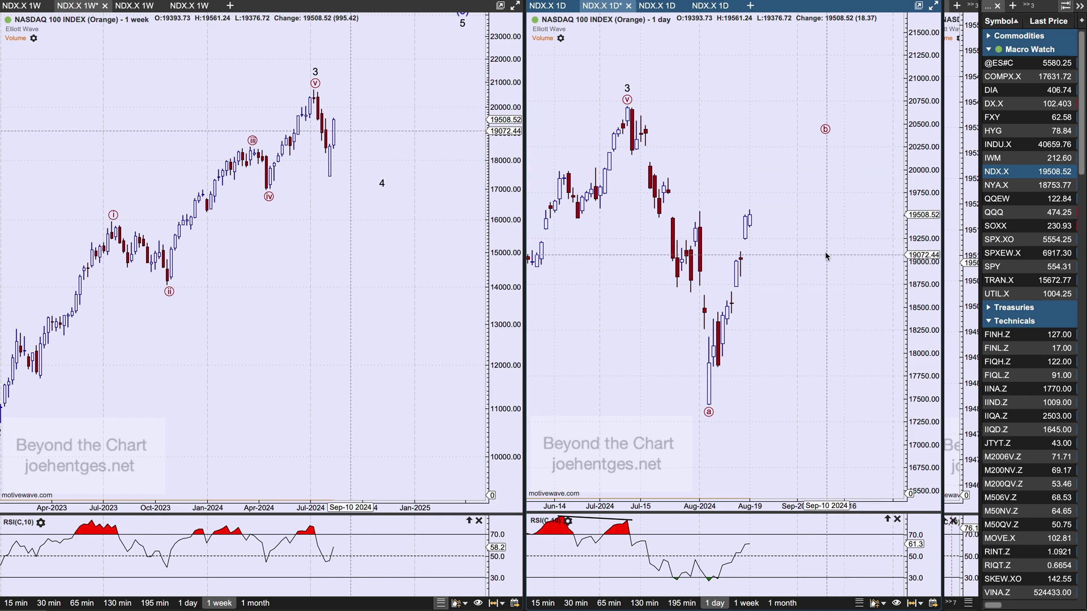
{"action": "scroll", "coordinate": [827, 254], "scroll_direction": "left", "scroll_amount": 3}
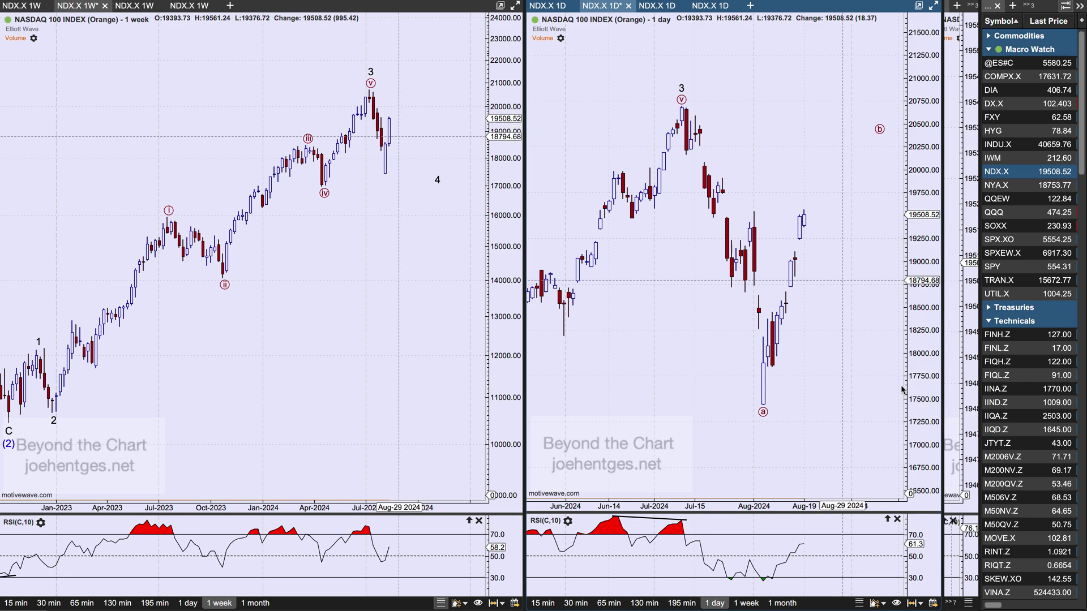
{"action": "scroll", "coordinate": [1008, 557], "scroll_direction": "down", "scroll_amount": 3}
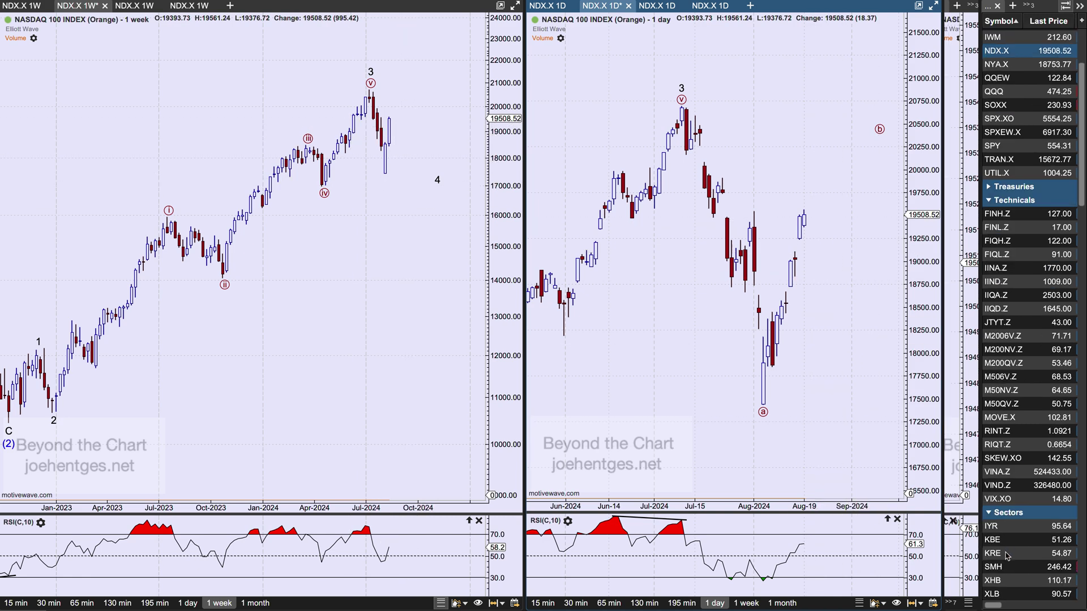
Step: Load VIX.XO in the Primary Analysis layout and bring up the VIX Spikes reference image
{"action": "left_click", "coordinate": [1001, 499]}
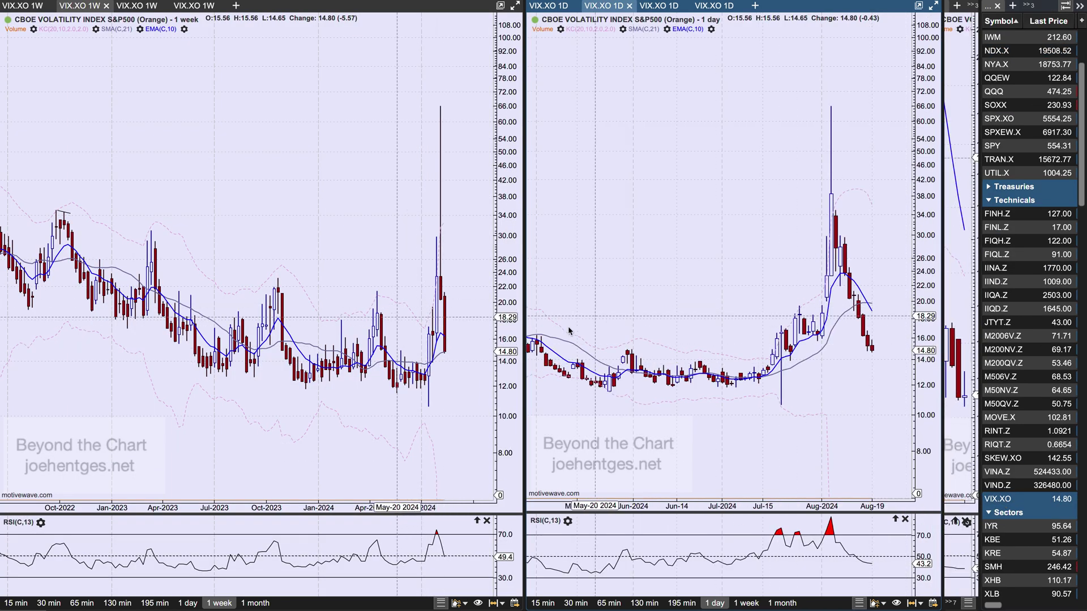
{"action": "left_click", "coordinate": [560, 6]}
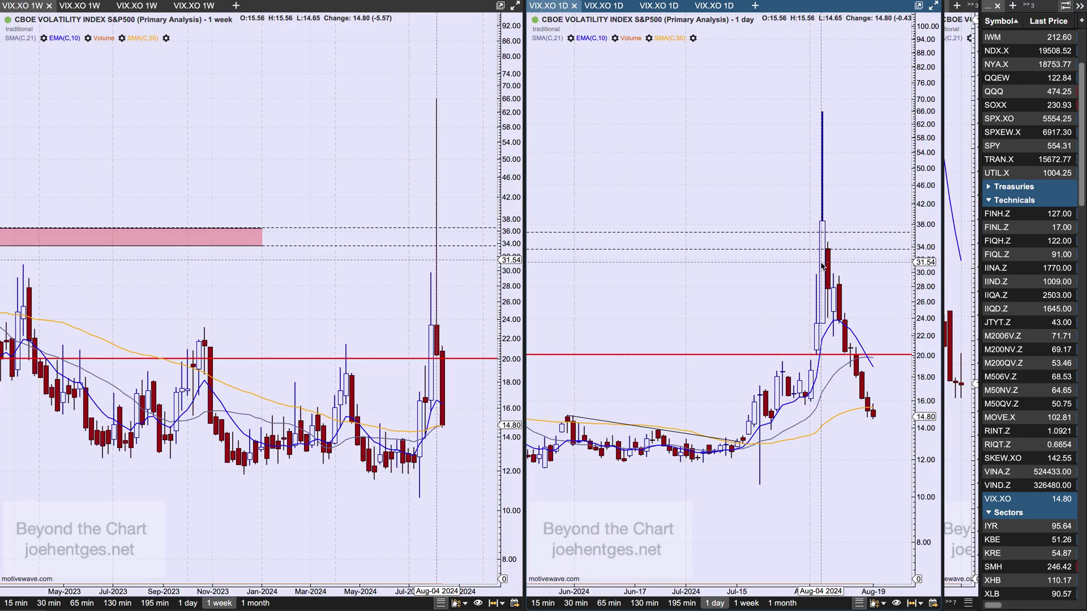
{"action": "mouse_move", "coordinate": [823, 264]}
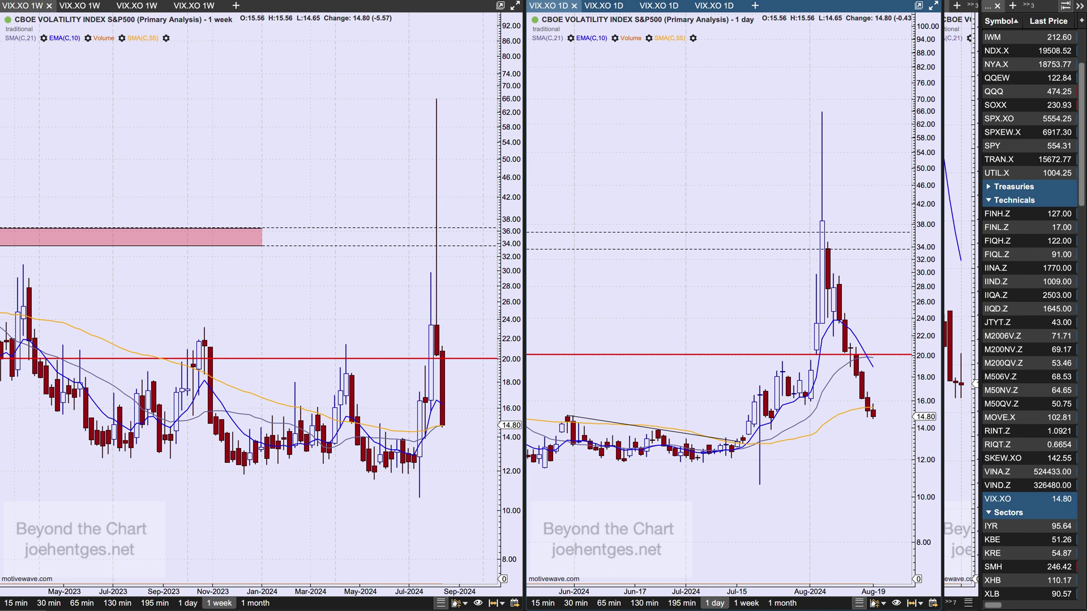
{"action": "key", "text": "super+Tab"}
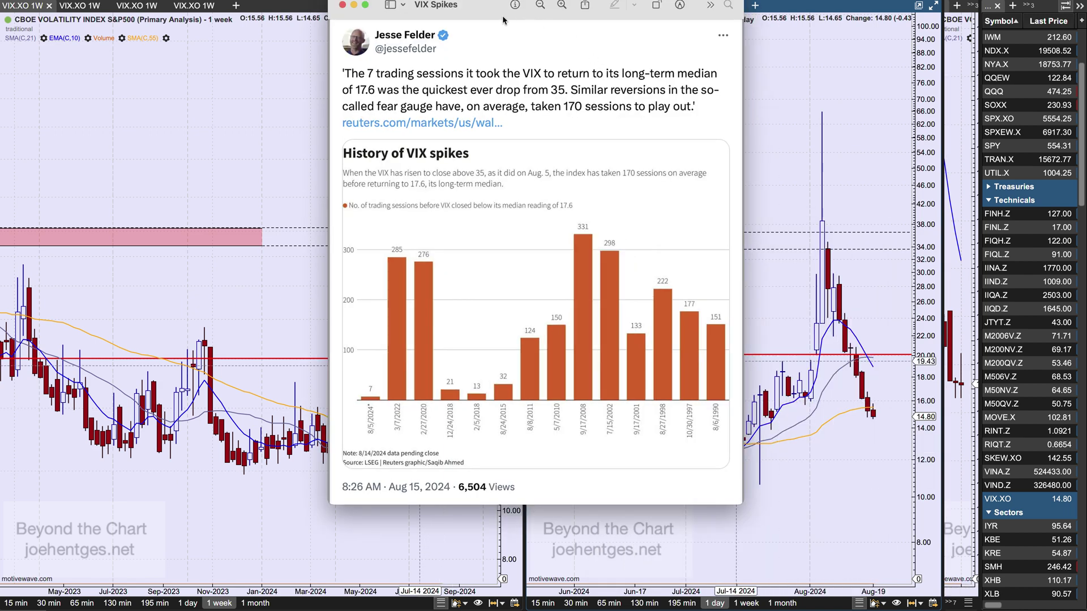
{"action": "left_click_drag", "start_coordinate": [503, 20], "coordinate": [499, 0]}
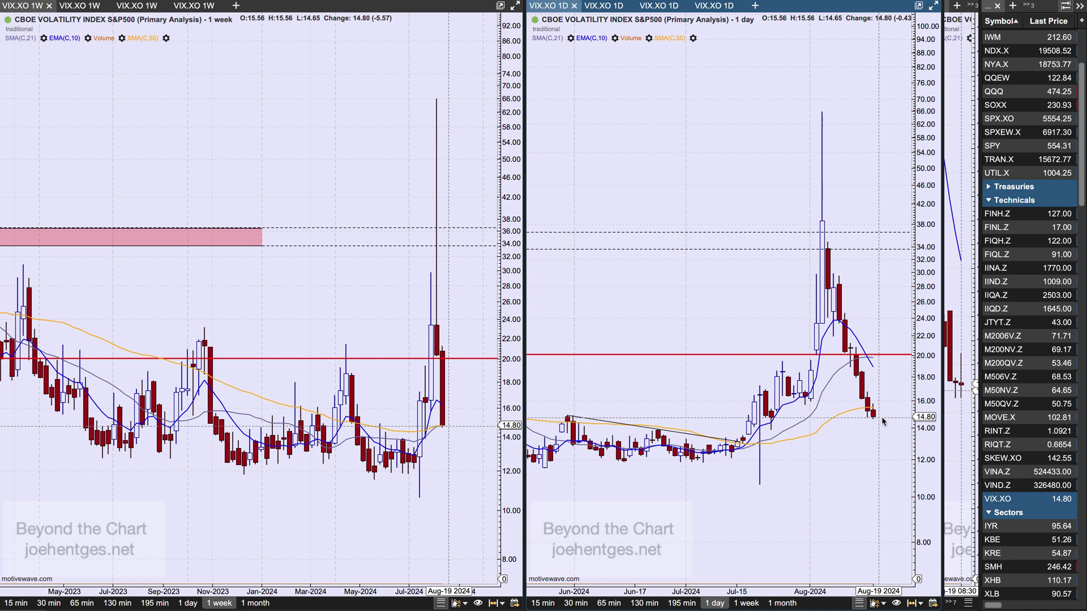
Step: Bring up the ETF Dashboard spreadsheet
{"action": "key", "text": "alt+Tab"}
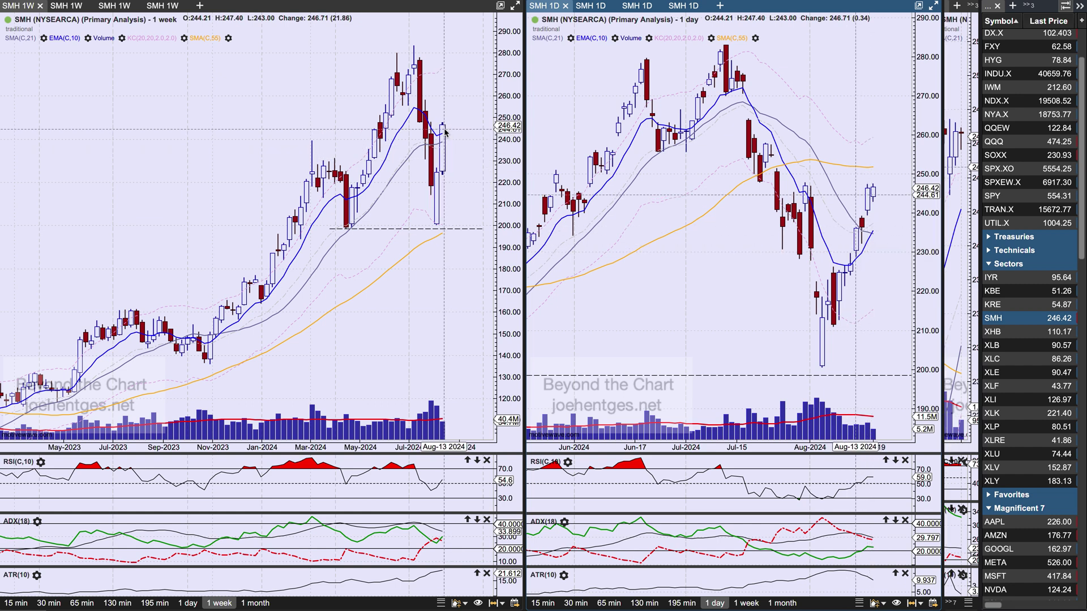
Step: Load XLK Technology from the Sectors watchlist into the weekly and daily charts
{"action": "mouse_move", "coordinate": [445, 129]}
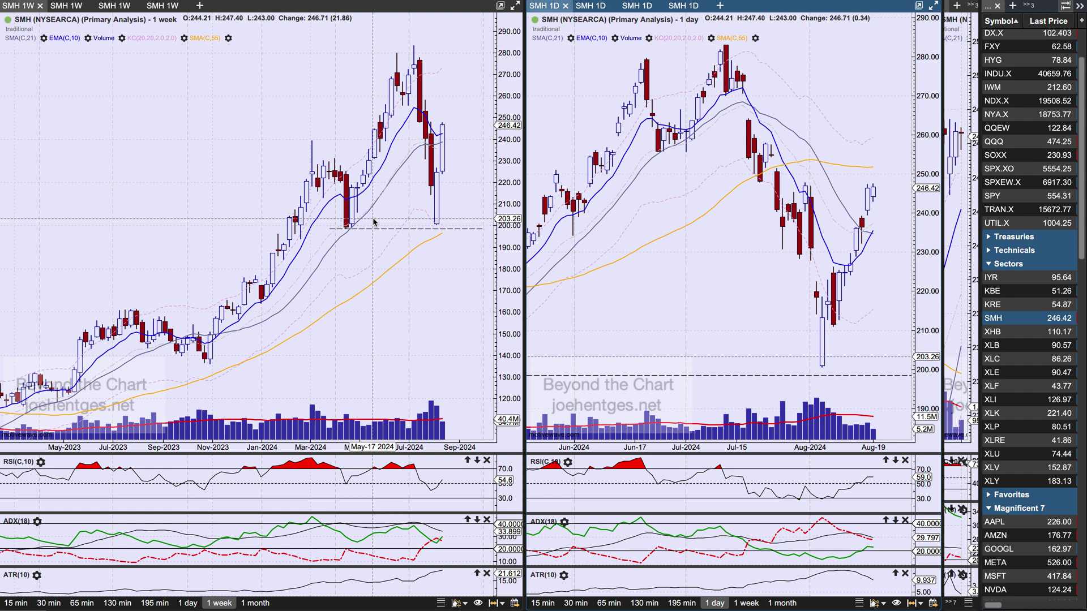
{"action": "left_click", "coordinate": [1008, 414]}
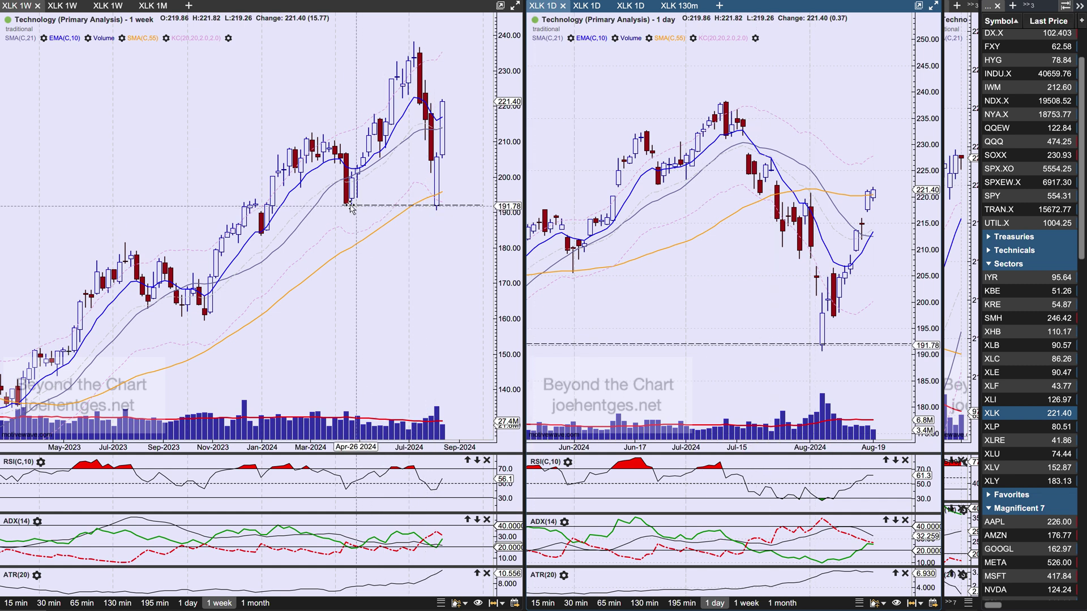
{"action": "mouse_move", "coordinate": [351, 205]}
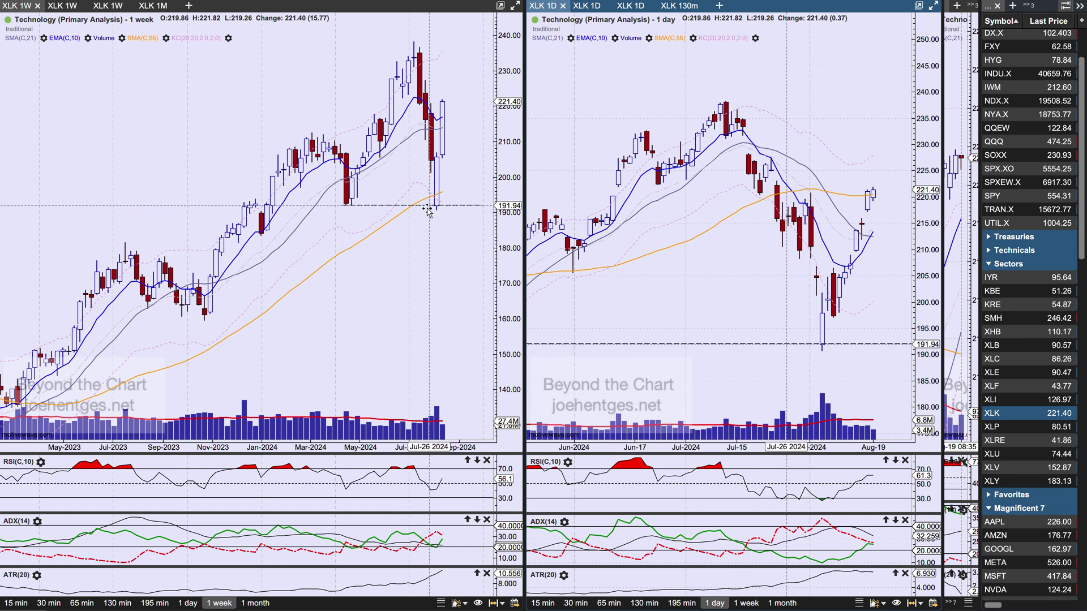
{"action": "left_click_drag", "start_coordinate": [431, 206], "coordinate": [432, 205]}
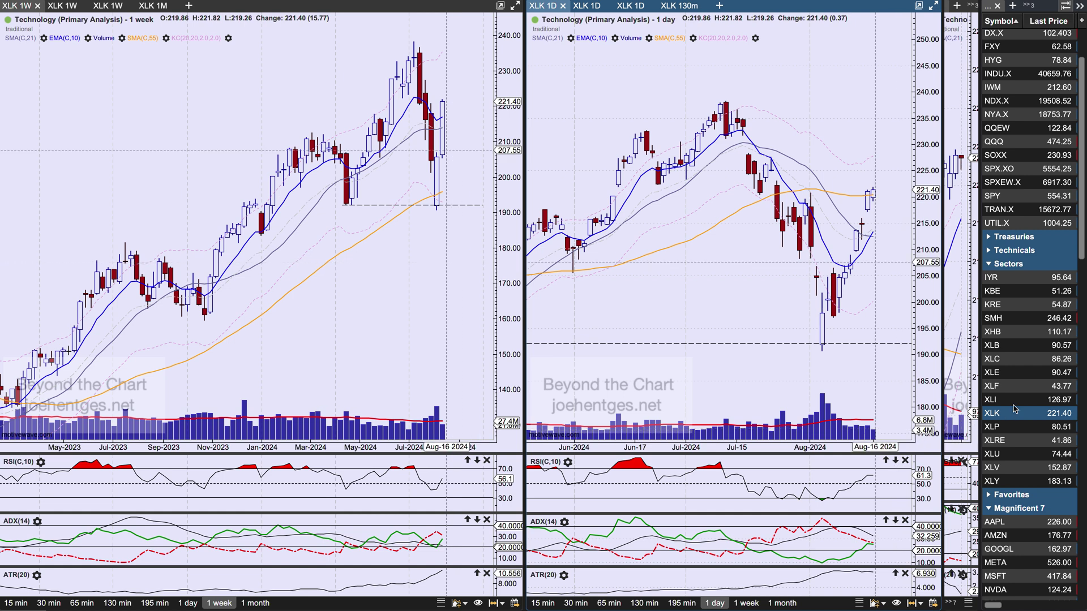
Step: Compare rebound labels by loading QQQ, XLK (+7.7%), SMH (+9.7%), then QQQ (+5.4%) again
{"action": "left_click", "coordinate": [995, 141]}
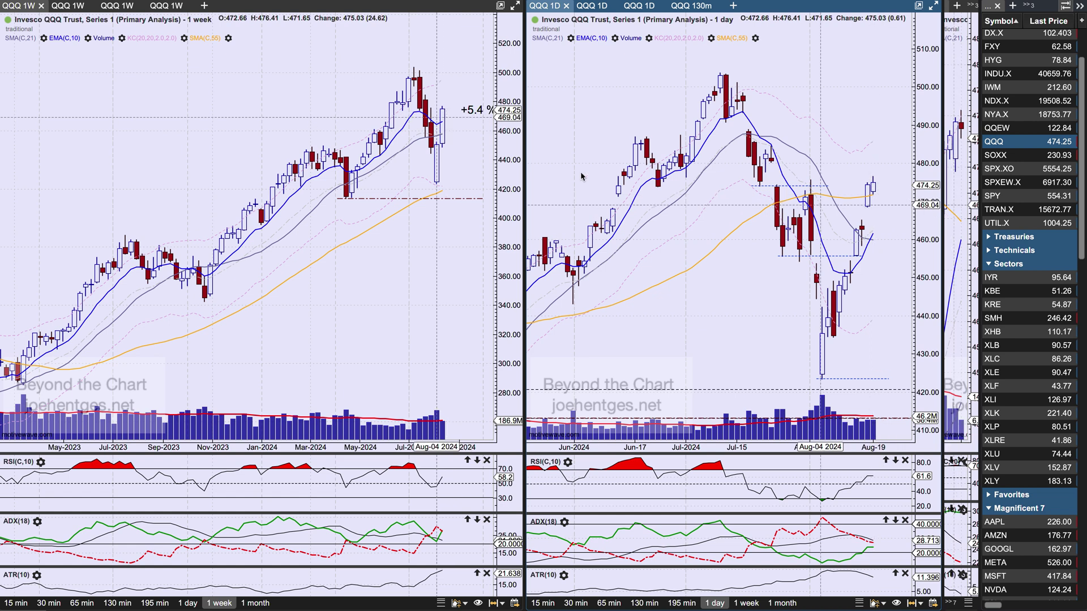
{"action": "scroll", "coordinate": [351, 214], "scroll_direction": "right", "scroll_amount": 3}
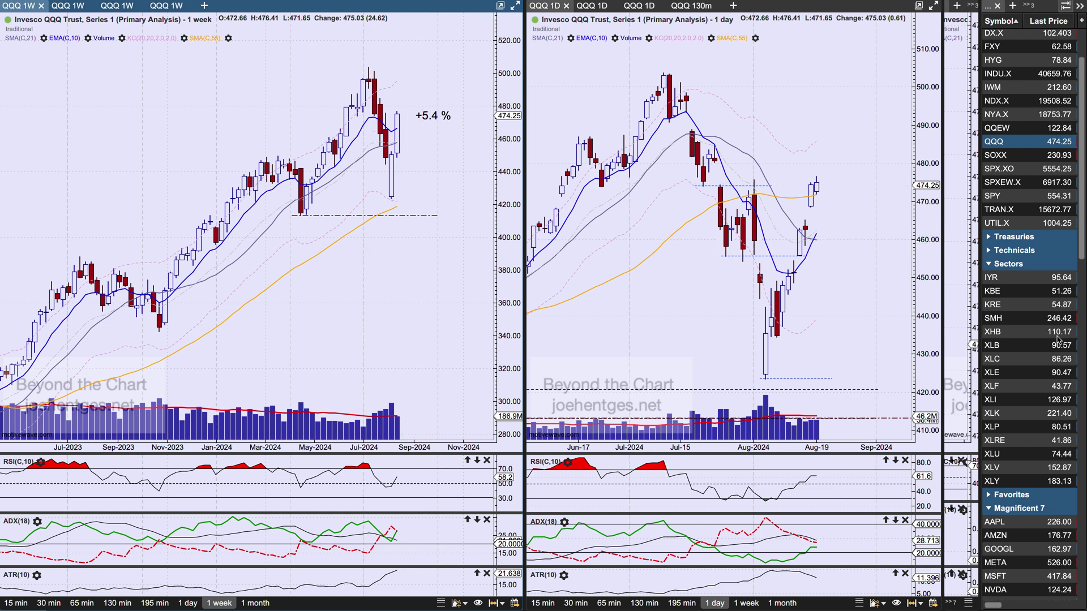
{"action": "left_click", "coordinate": [1016, 419]}
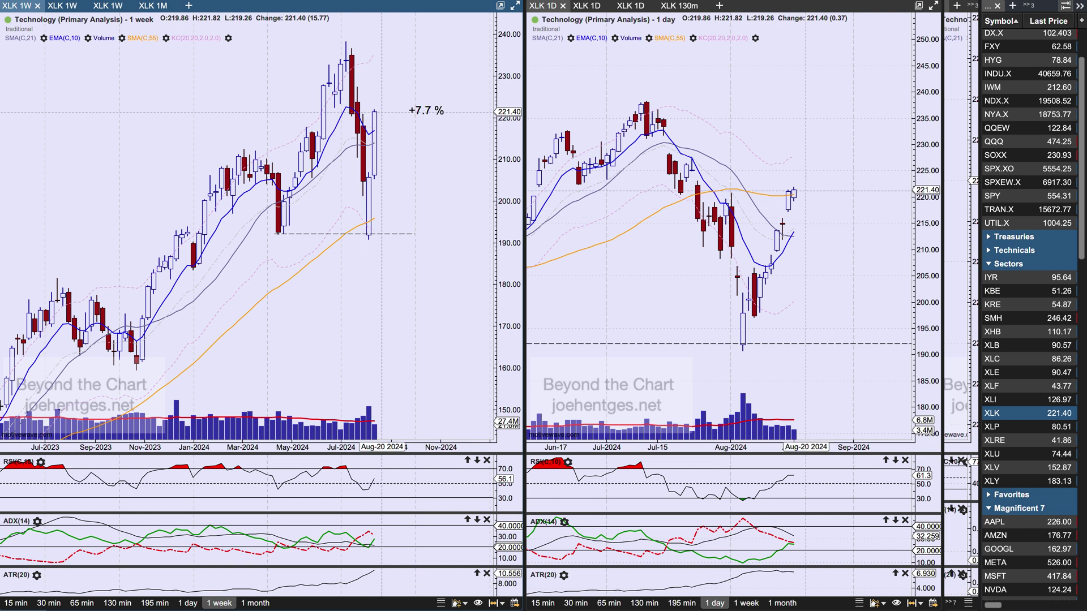
{"action": "left_click", "coordinate": [1036, 320]}
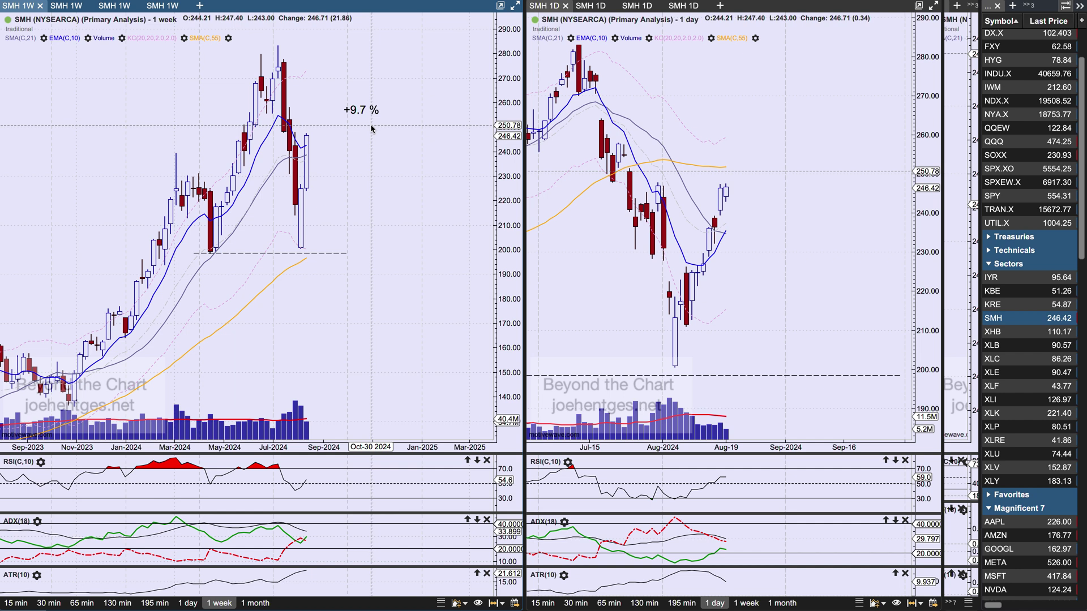
{"action": "scroll", "coordinate": [378, 172], "scroll_direction": "up", "scroll_amount": 5}
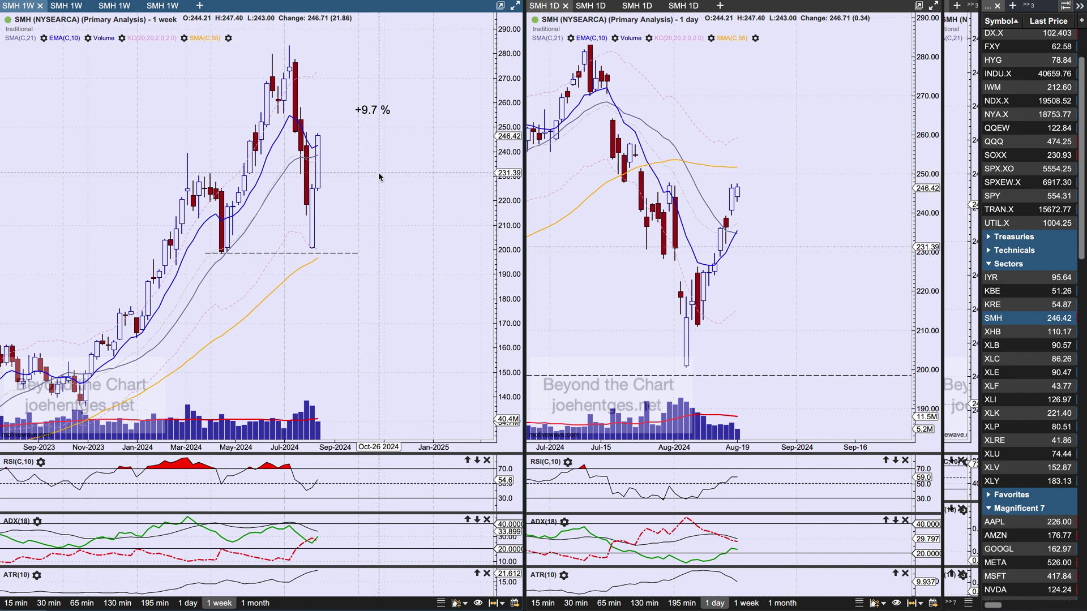
{"action": "scroll", "coordinate": [378, 172], "scroll_direction": "up", "scroll_amount": 3}
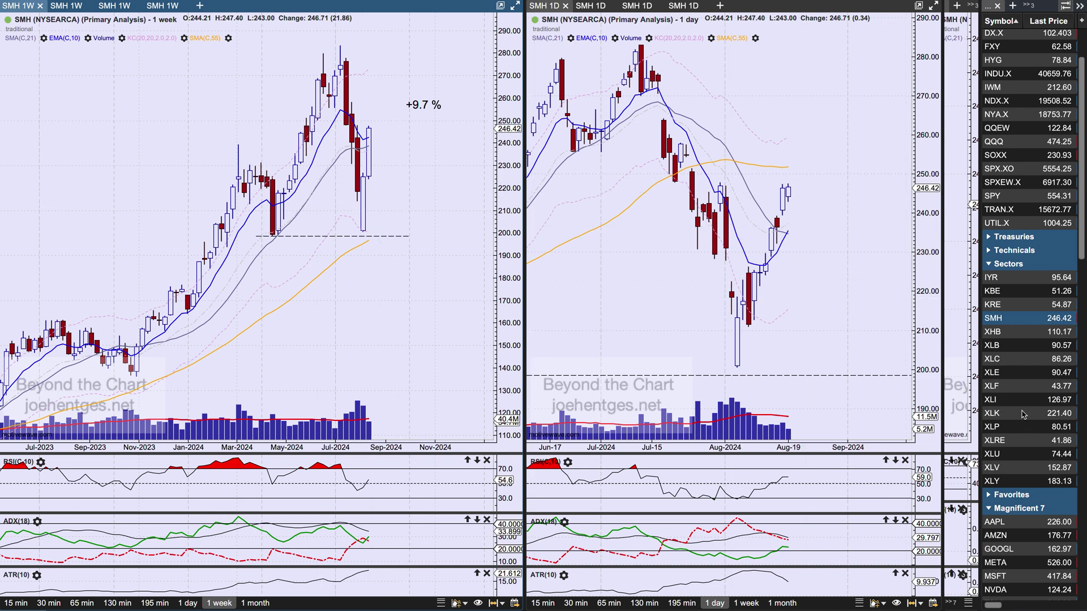
{"action": "left_click", "coordinate": [1019, 143]}
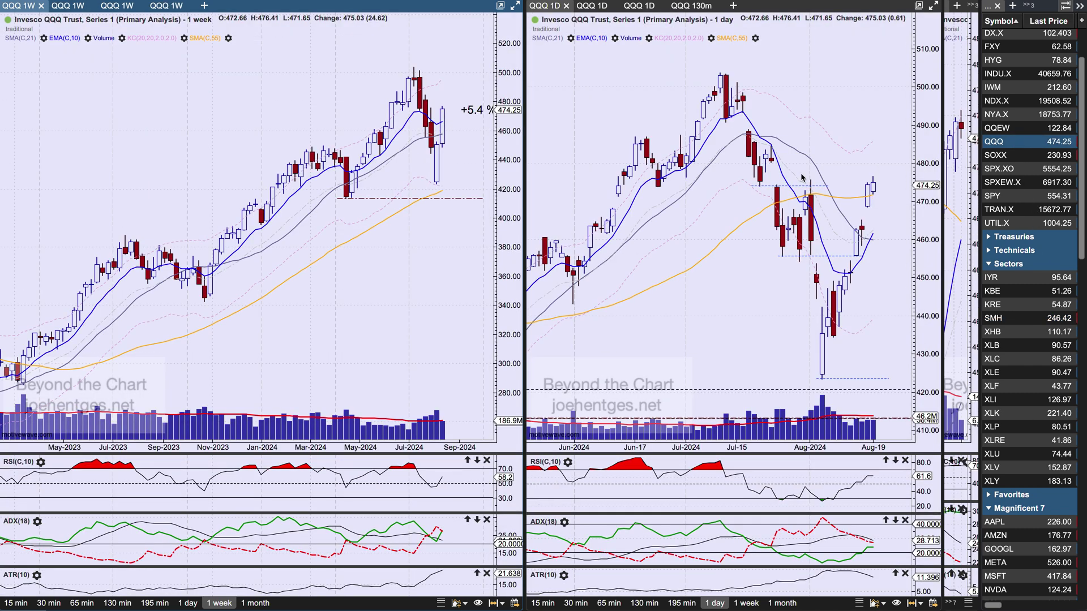
{"action": "scroll", "coordinate": [444, 99], "scroll_direction": "down", "scroll_amount": 3}
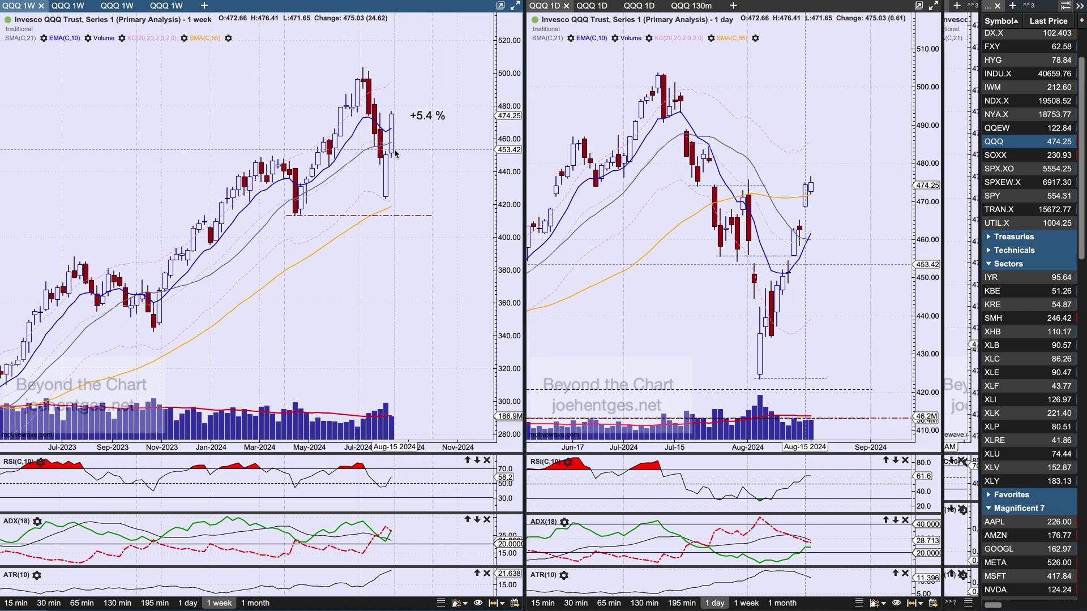
Step: Open the QQQ wave count, widen the weekly chart, and place wave 4 at the August 2024 low
{"action": "left_click", "coordinate": [601, 6]}
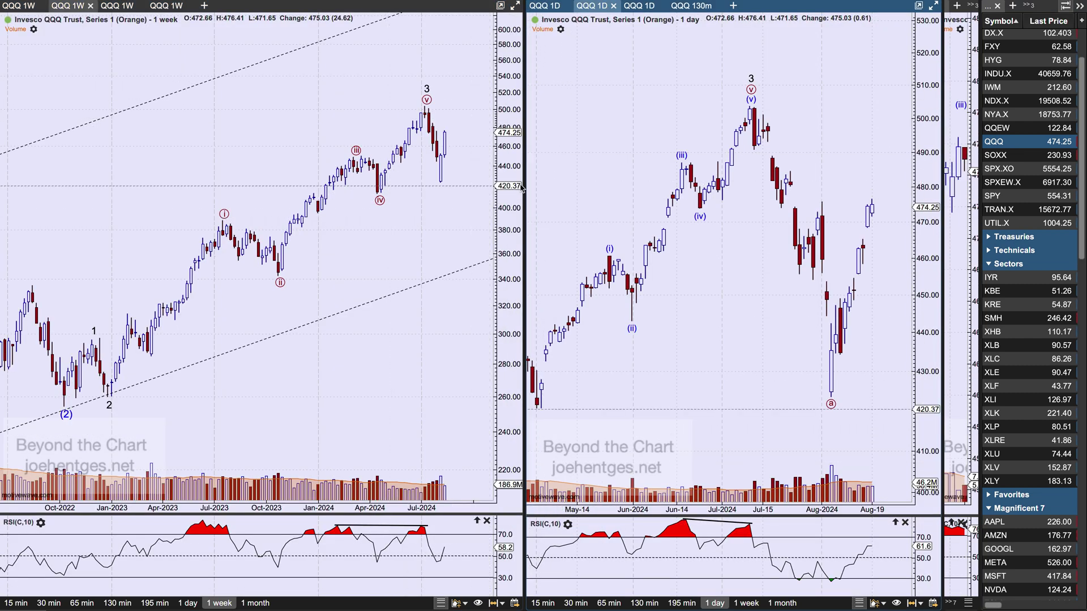
{"action": "left_click_drag", "start_coordinate": [524, 180], "coordinate": [972, 207]}
{"action": "left_click_drag", "start_coordinate": [694, 229], "coordinate": [617, 228]}
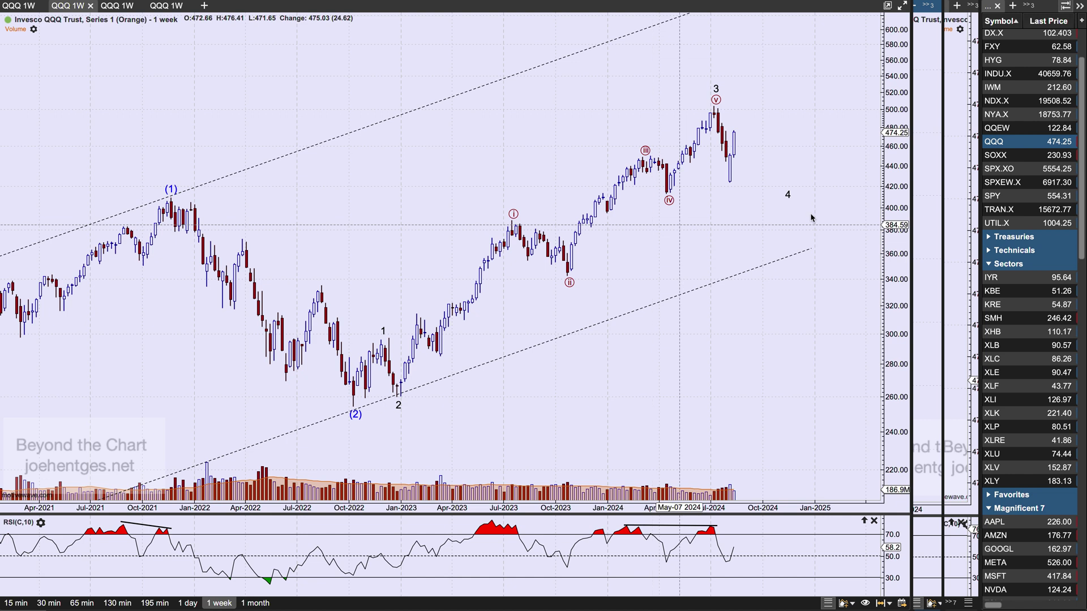
{"action": "left_click", "coordinate": [787, 196]}
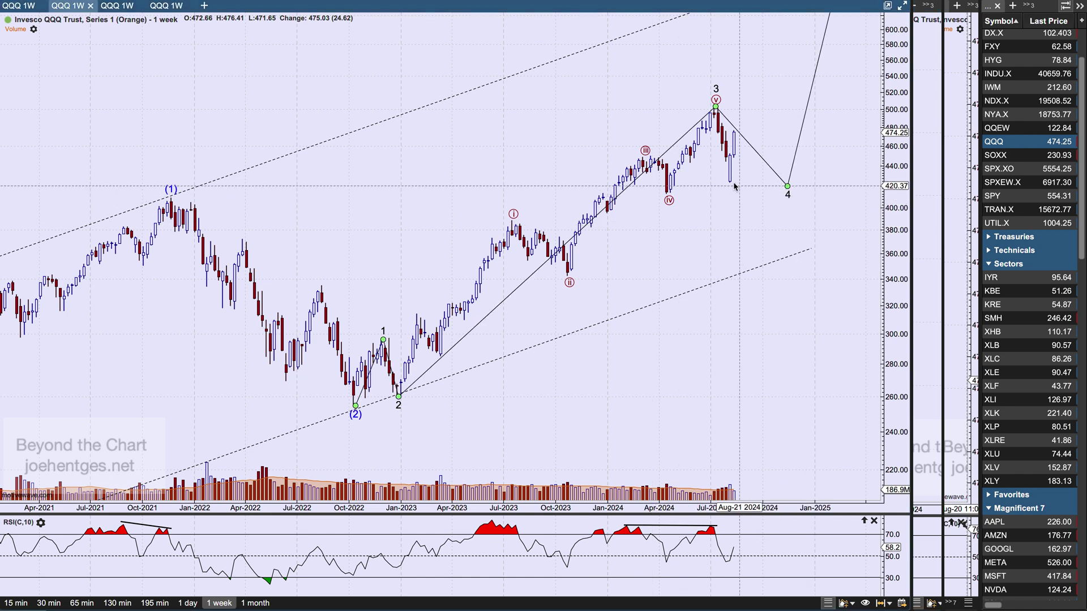
{"action": "mouse_move", "coordinate": [731, 185]}
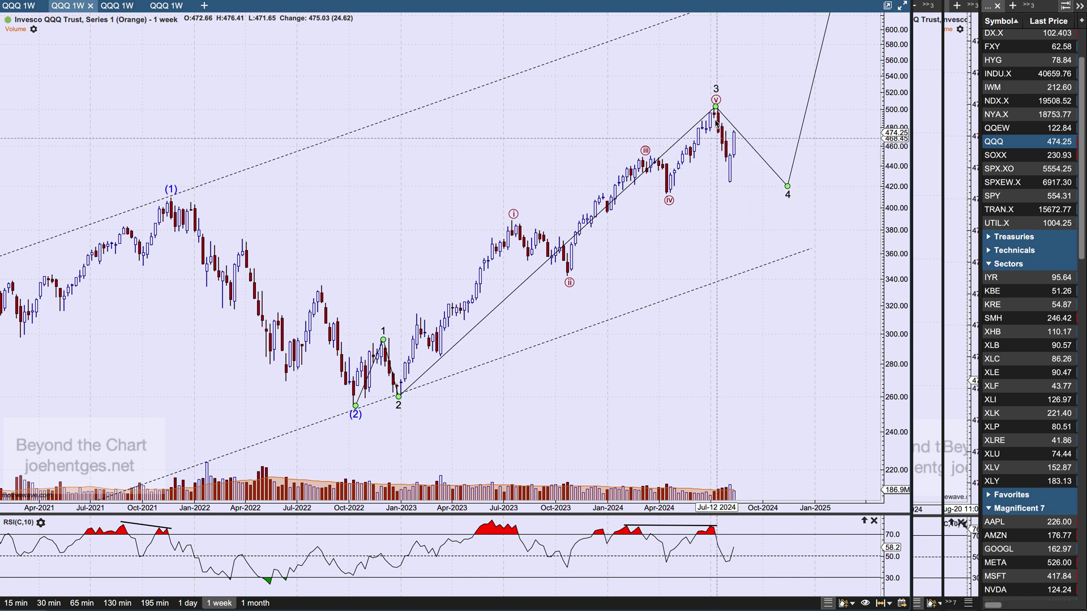
{"action": "mouse_move", "coordinate": [787, 196]}
{"action": "left_click_drag", "start_coordinate": [787, 196], "coordinate": [732, 190]}
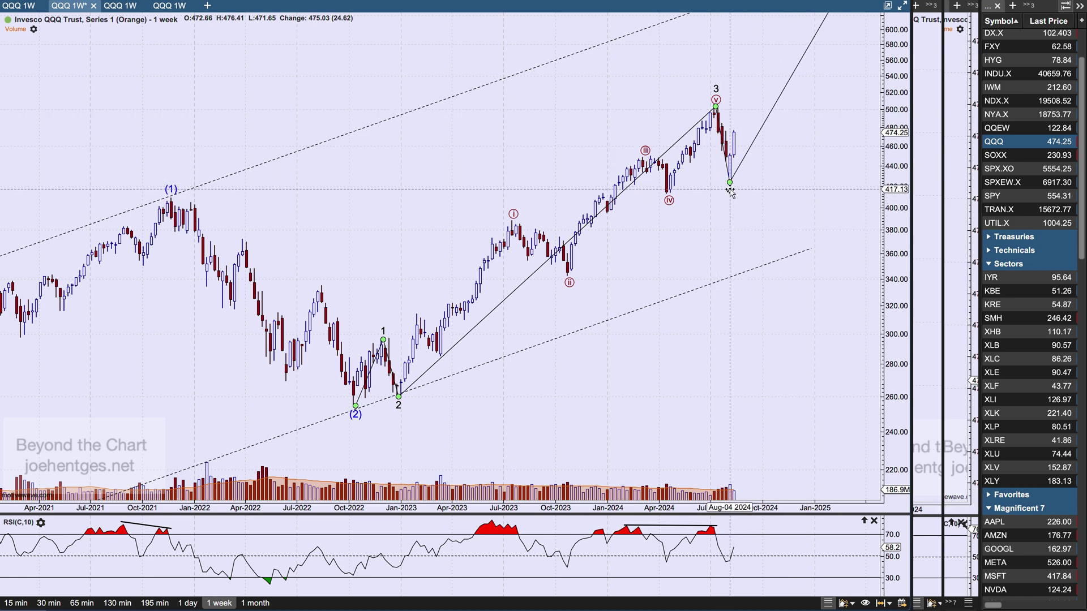
Step: Show Ratio Analysis 4 vs 3 for wave 4's 23.6% and 38.2% retracements of wave 3
{"action": "right_click", "coordinate": [729, 189]}
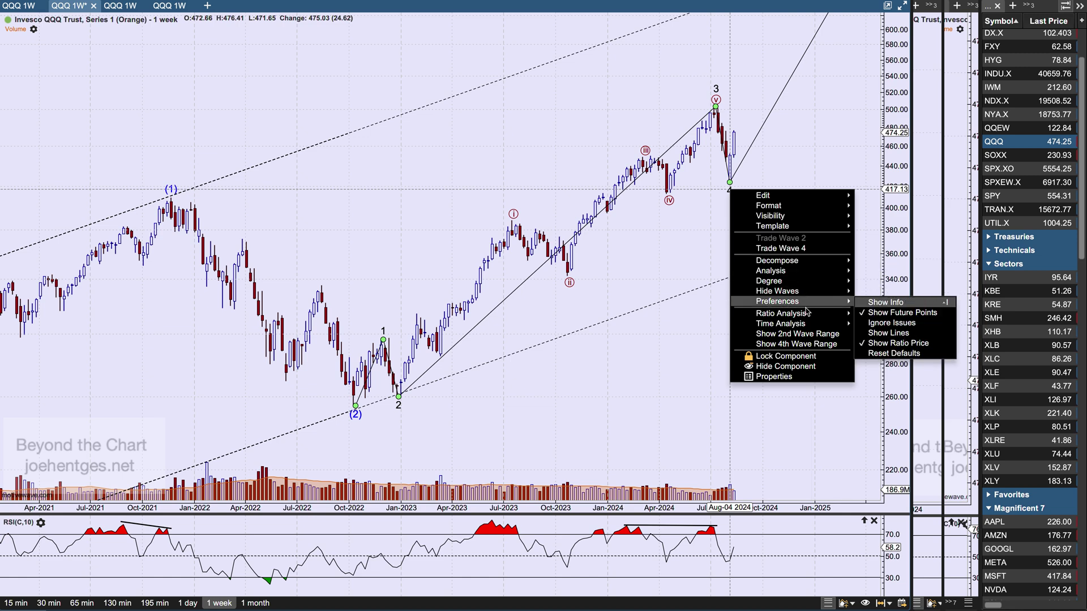
{"action": "mouse_move", "coordinate": [810, 315]}
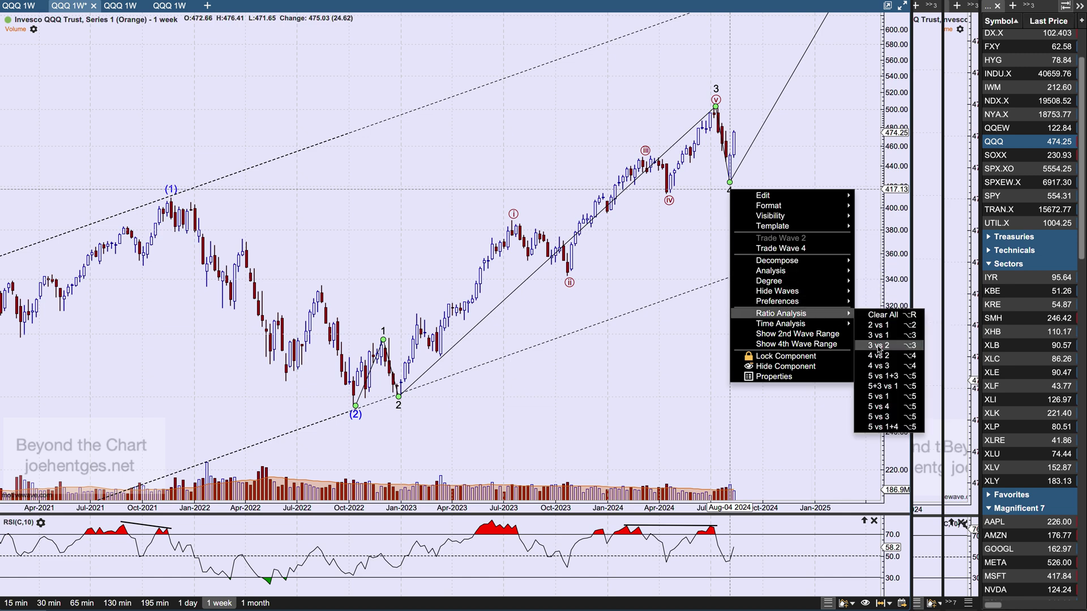
{"action": "left_click", "coordinate": [882, 367]}
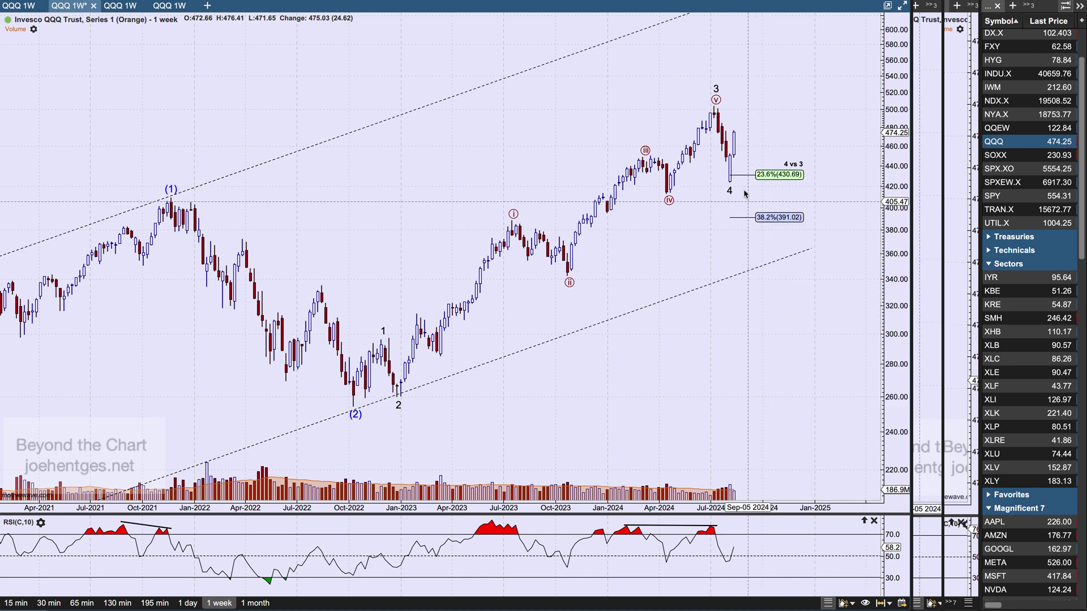
{"action": "mouse_move", "coordinate": [741, 179]}
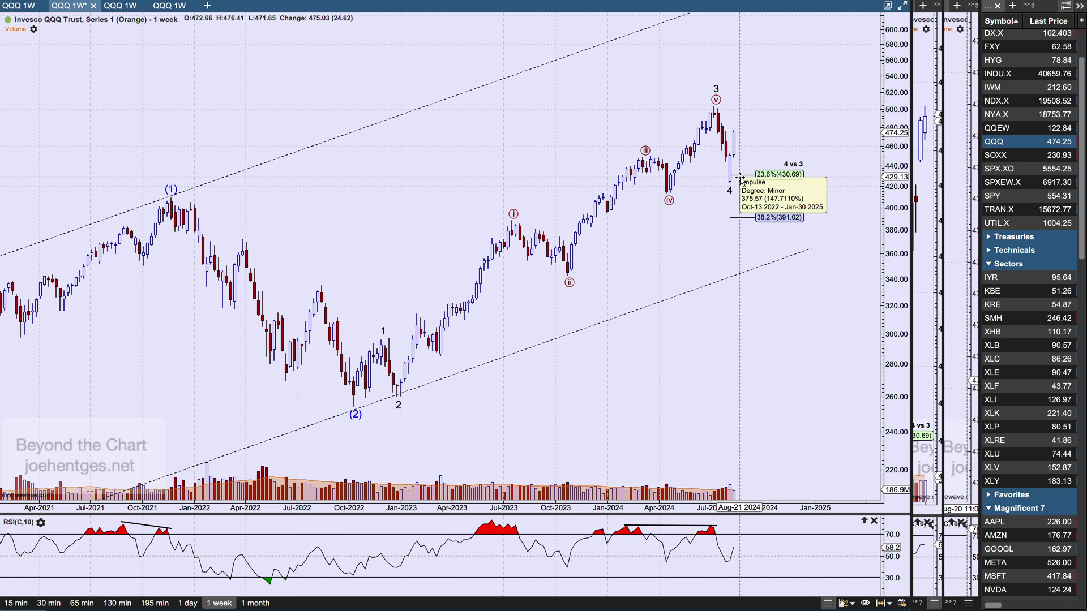
Step: Toggle linear scale and back, then project wave 4 to about 438 in late October 2024
{"action": "left_click", "coordinate": [830, 604]}
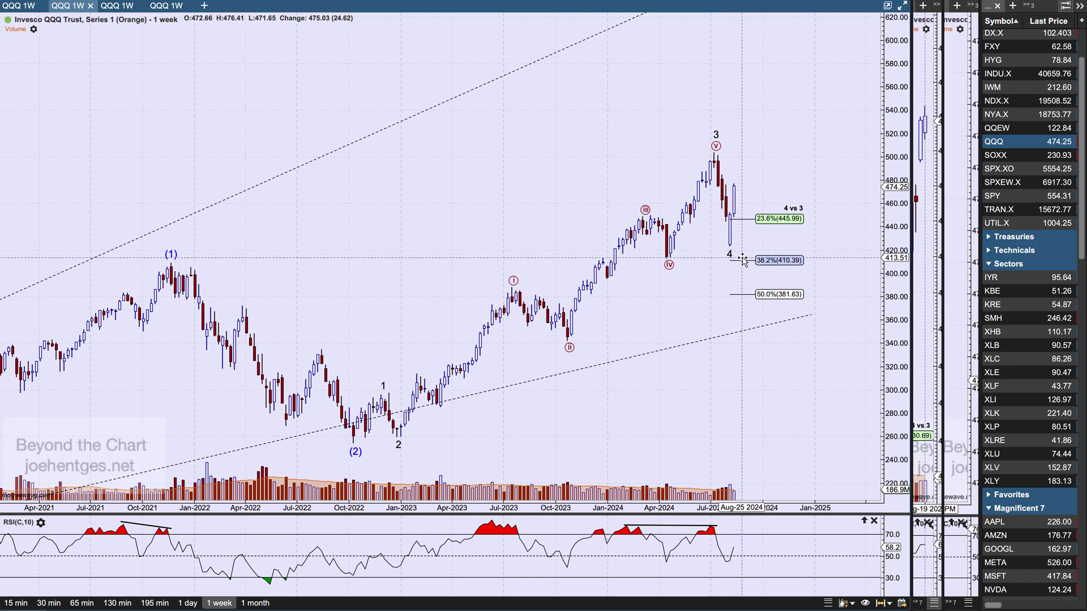
{"action": "left_click", "coordinate": [828, 603]}
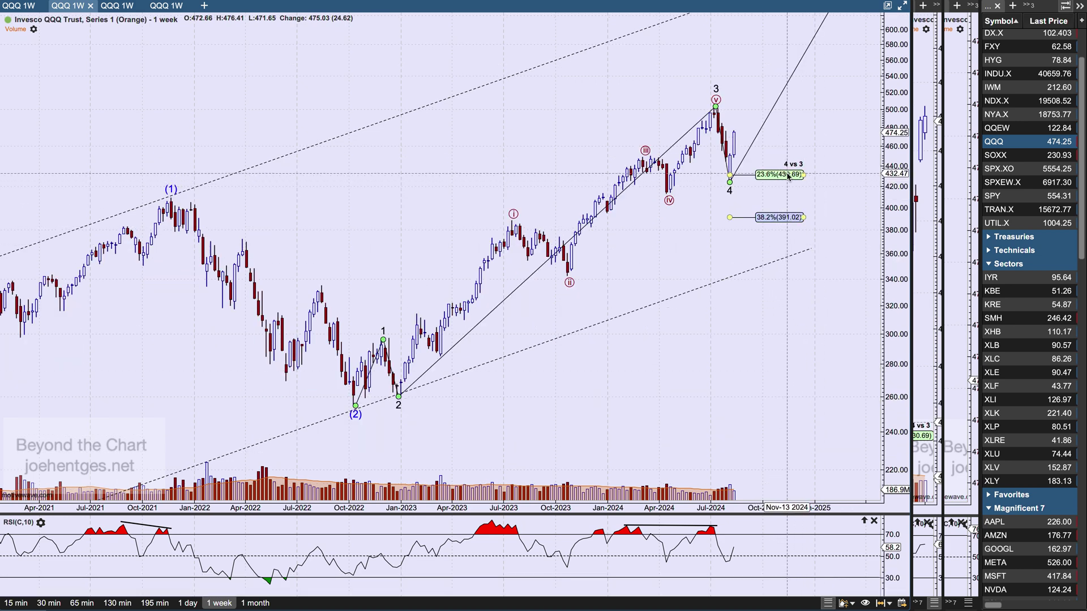
{"action": "left_click_drag", "start_coordinate": [736, 181], "coordinate": [784, 167]}
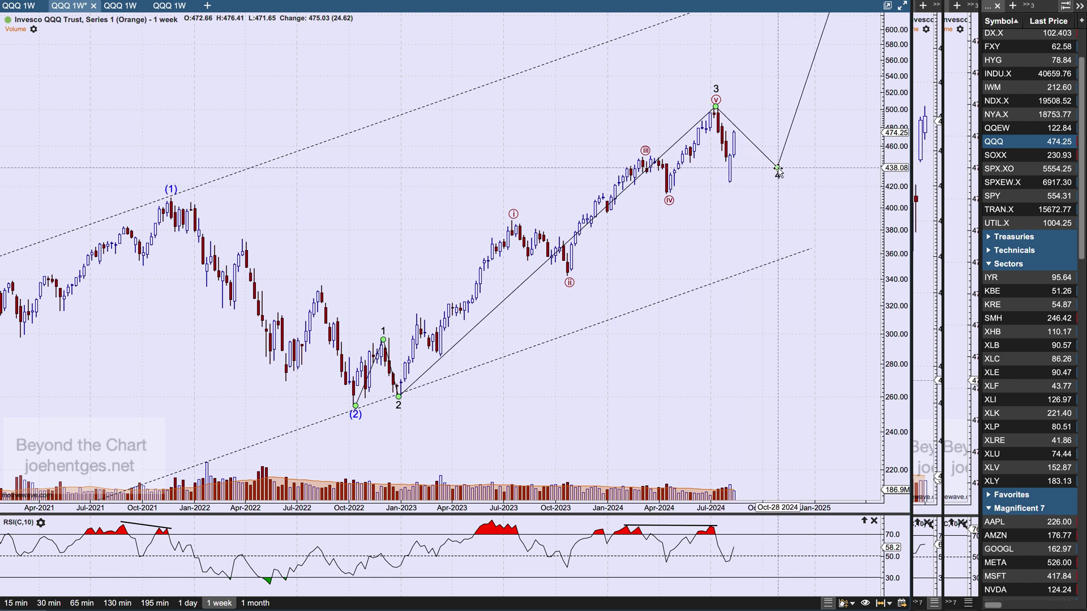
{"action": "left_click", "coordinate": [713, 227]}
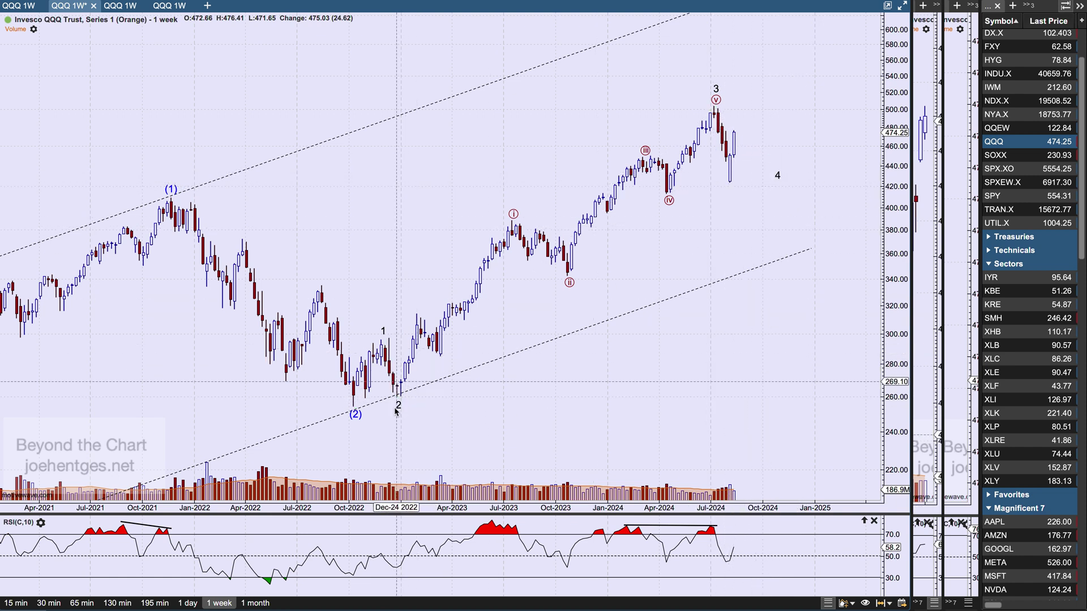